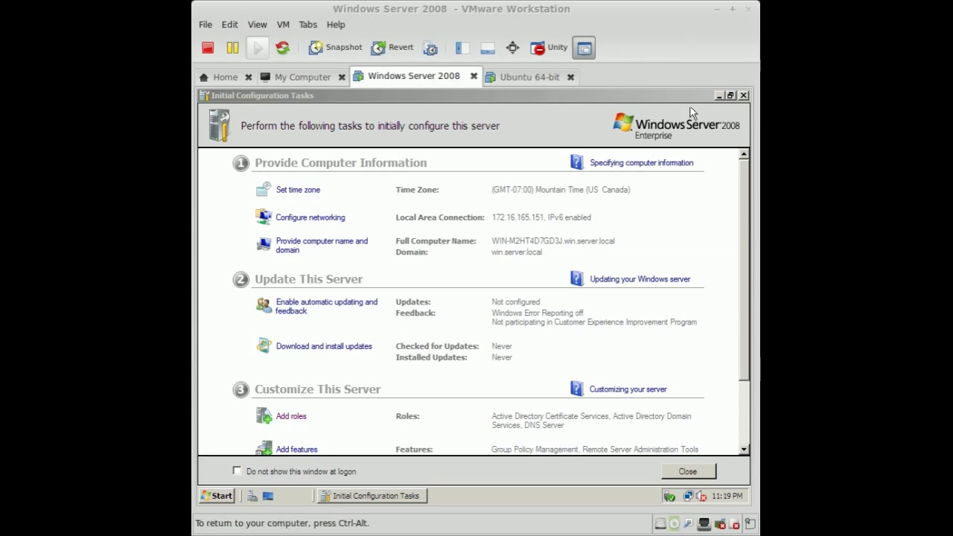
# - Close the Initial Configuration Tasks and Server Manager windows on the Windows Server 2008 guest
pyautogui.click(743, 97)
pyautogui.click(741, 98)
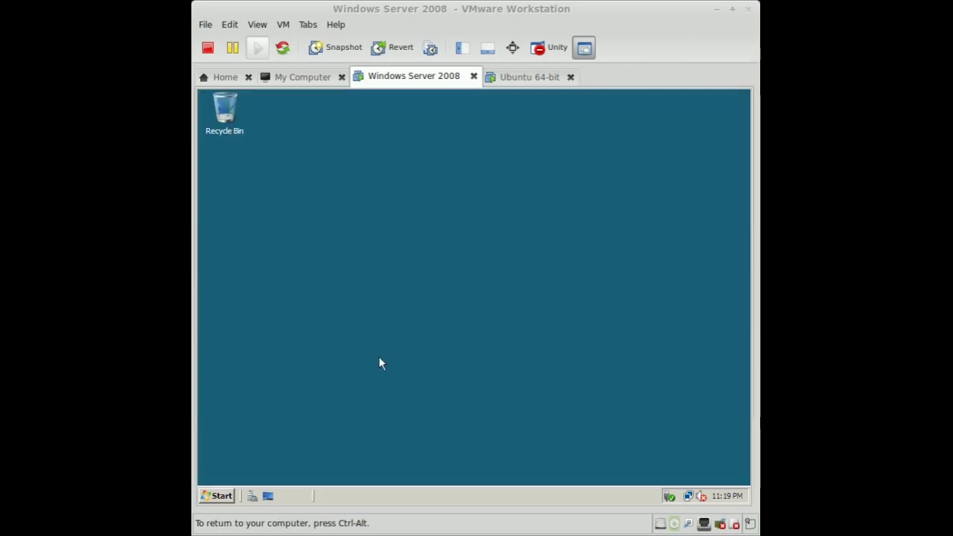
# - Launch Active Directory Users and Computers from Administrative Tools, allowing it past UAC
pyautogui.click(217, 496)
pyautogui.moveTo(417, 327)
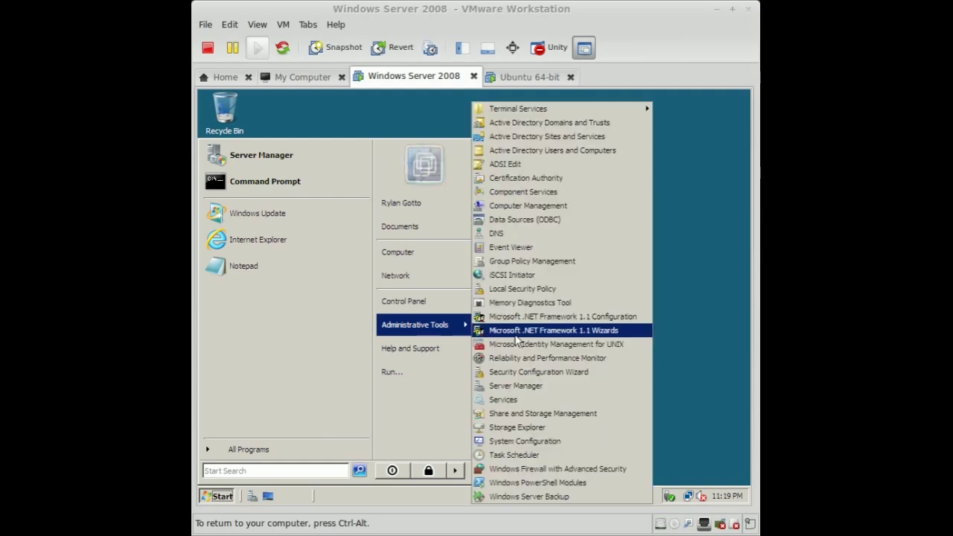
pyautogui.click(587, 151)
pyautogui.click(388, 333)
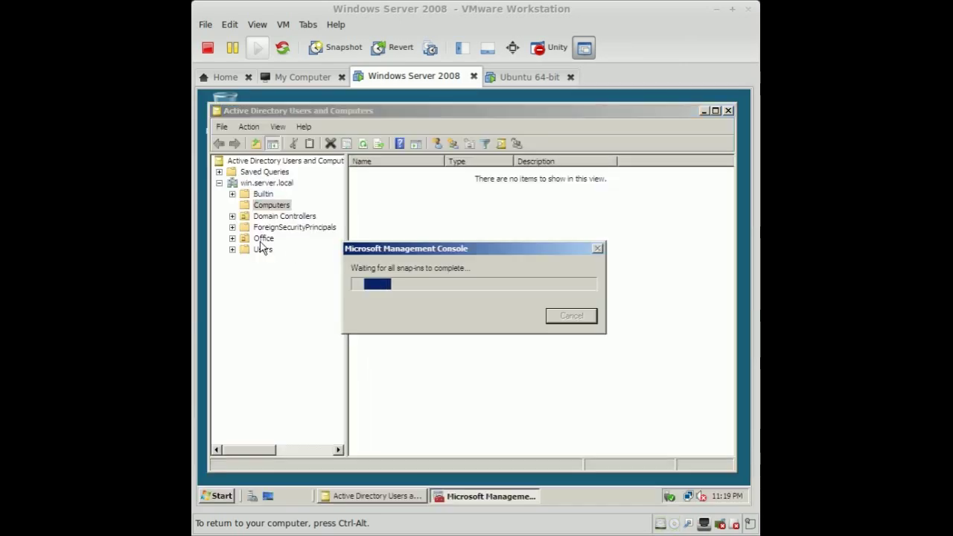
pyautogui.moveTo(461, 250); pyautogui.dragTo(598, 386)
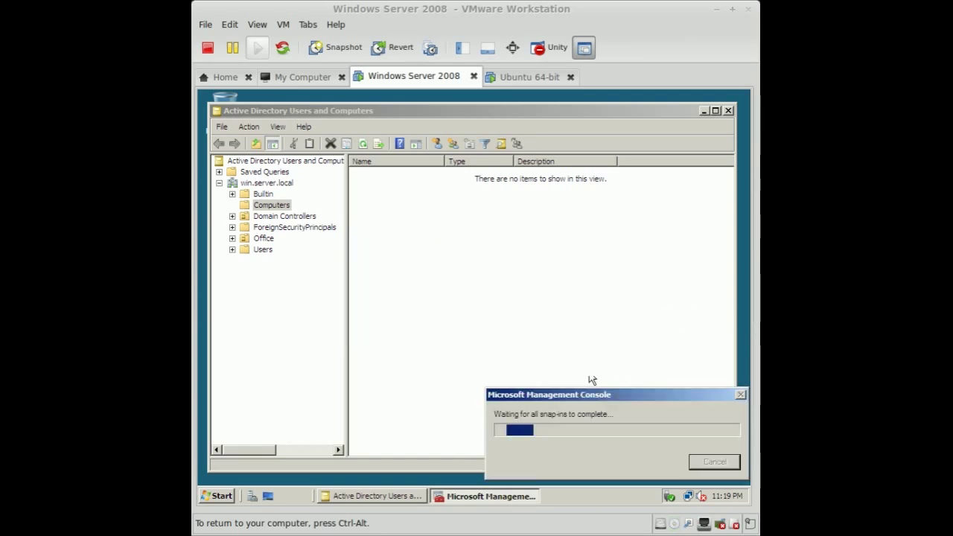
pyautogui.click(527, 112)
# - Expand Office and check the IT admin user's logon name on the Account tab without saving
pyautogui.doubleClick(264, 238)
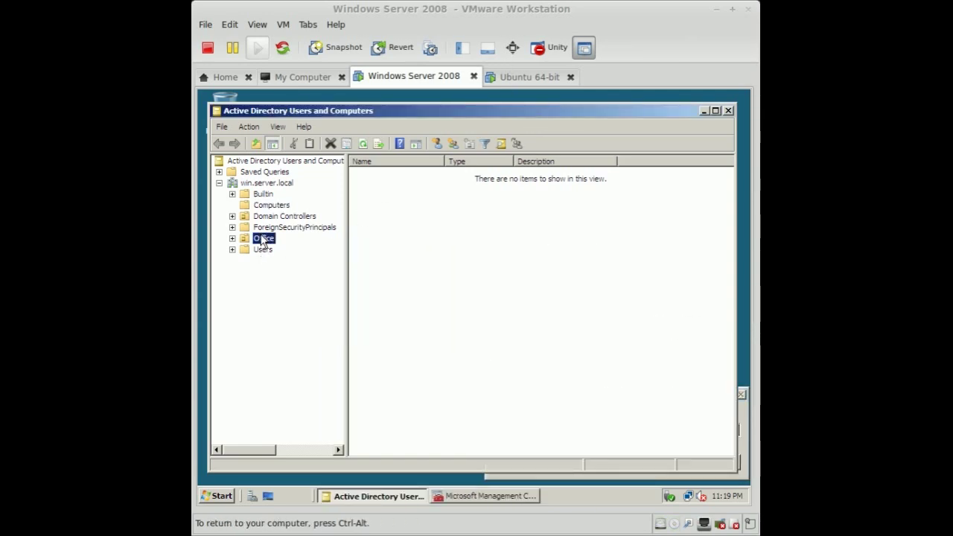
pyautogui.click(289, 252)
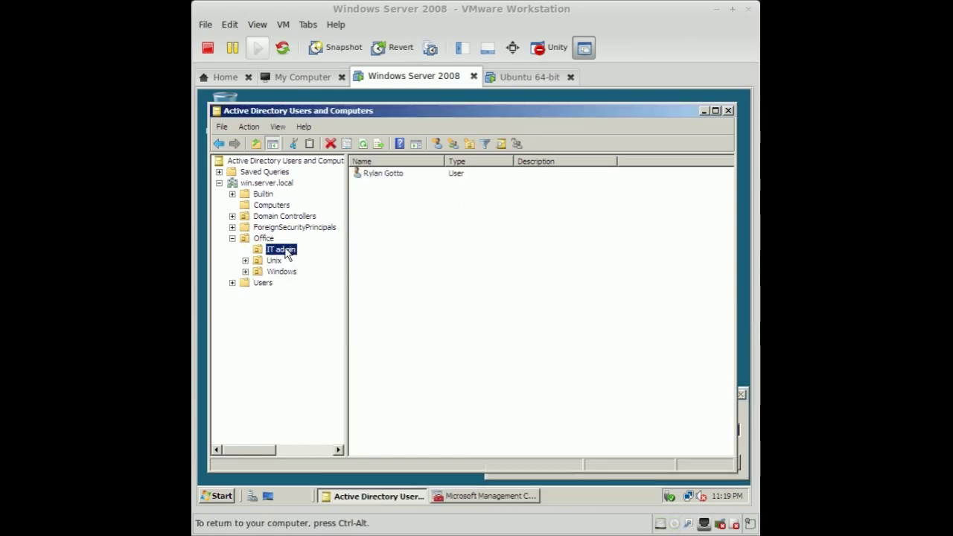
pyautogui.doubleClick(400, 175)
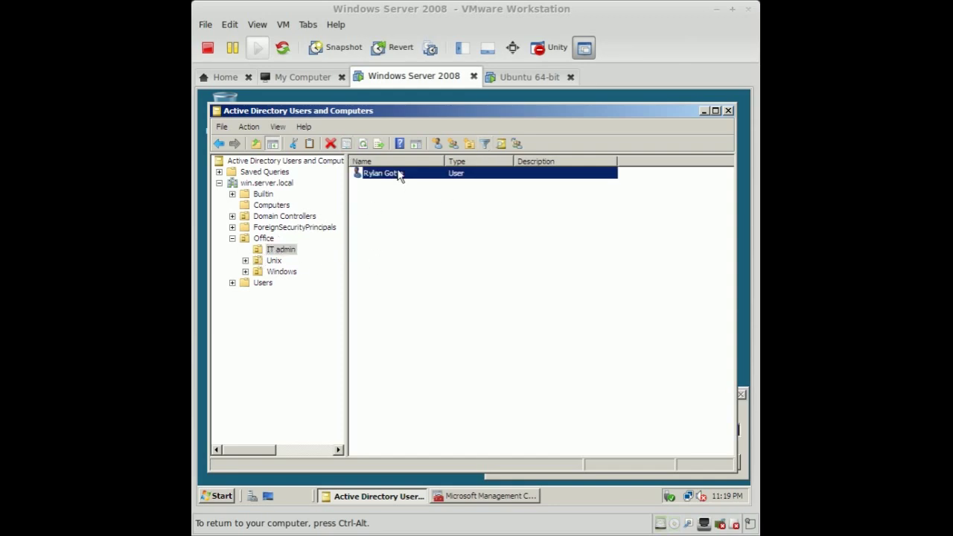
pyautogui.click(444, 158)
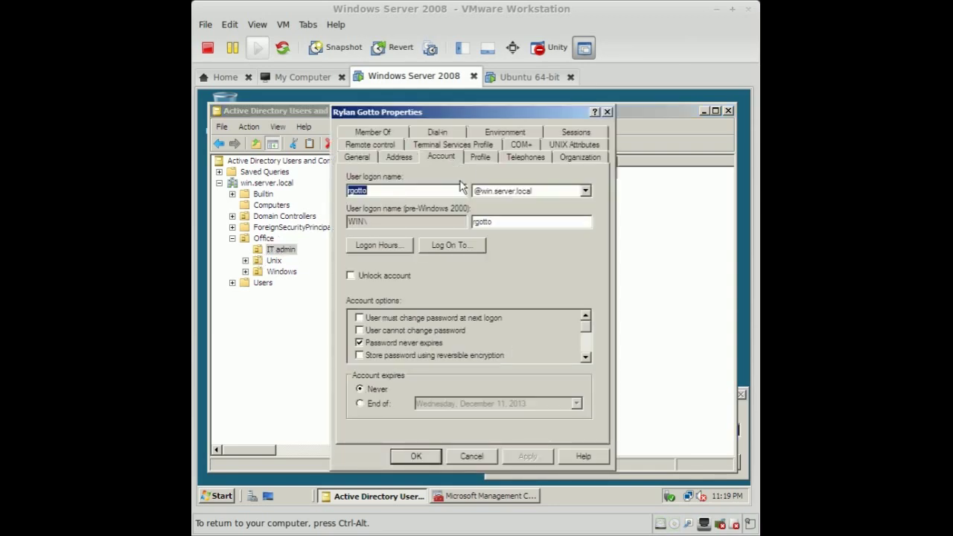
pyautogui.click(402, 190)
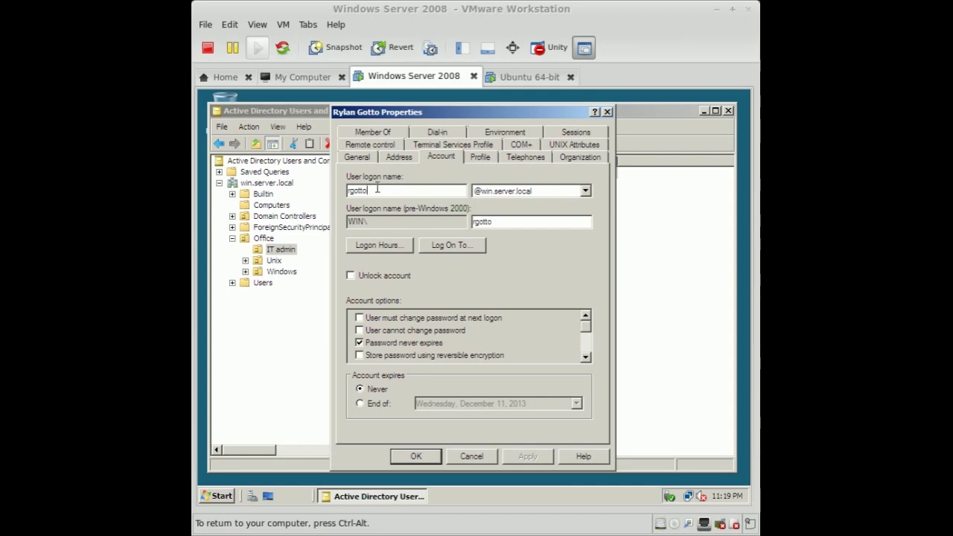
pyautogui.doubleClick(374, 191)
pyautogui.click(471, 456)
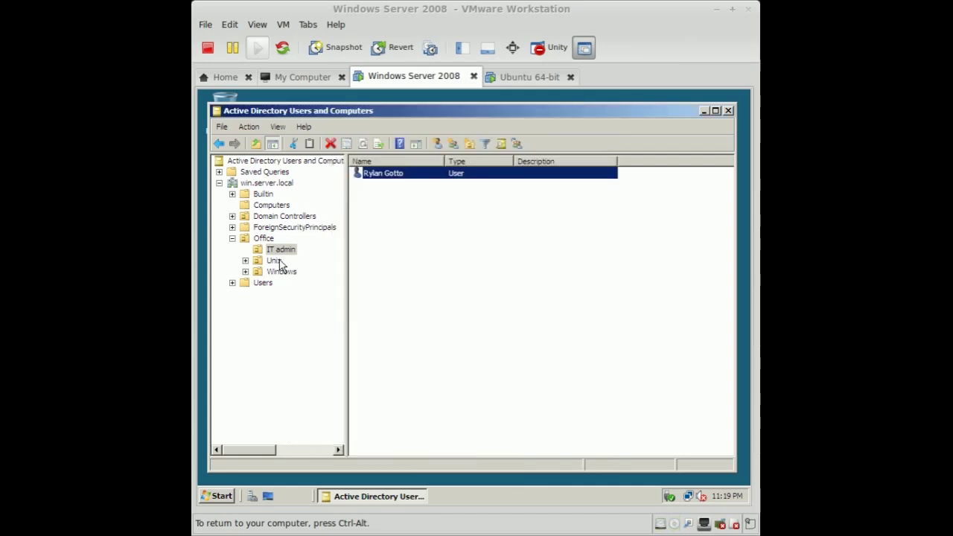
pyautogui.click(276, 260)
# - Check the Unix unit user's logon name on the Account tab, then cancel
pyautogui.doubleClick(375, 174)
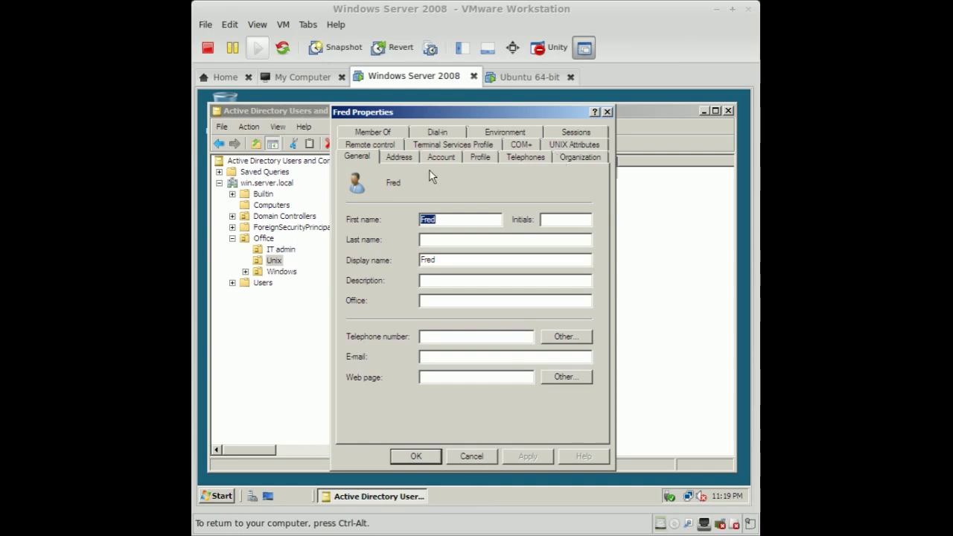
pyautogui.click(441, 157)
pyautogui.click(384, 191)
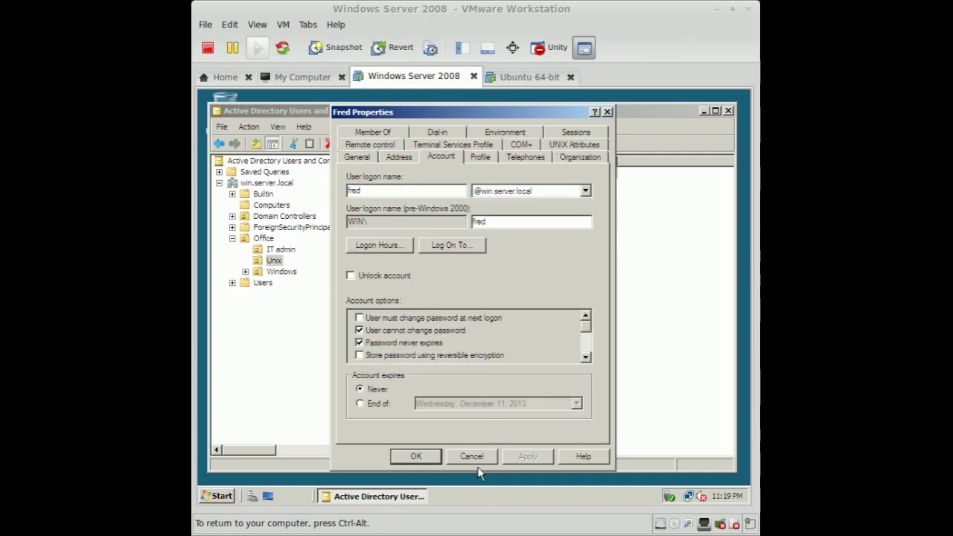
pyautogui.click(476, 458)
# - Check the Windows unit user's logon name, cancel, and show the empty Computers container
pyautogui.click(282, 271)
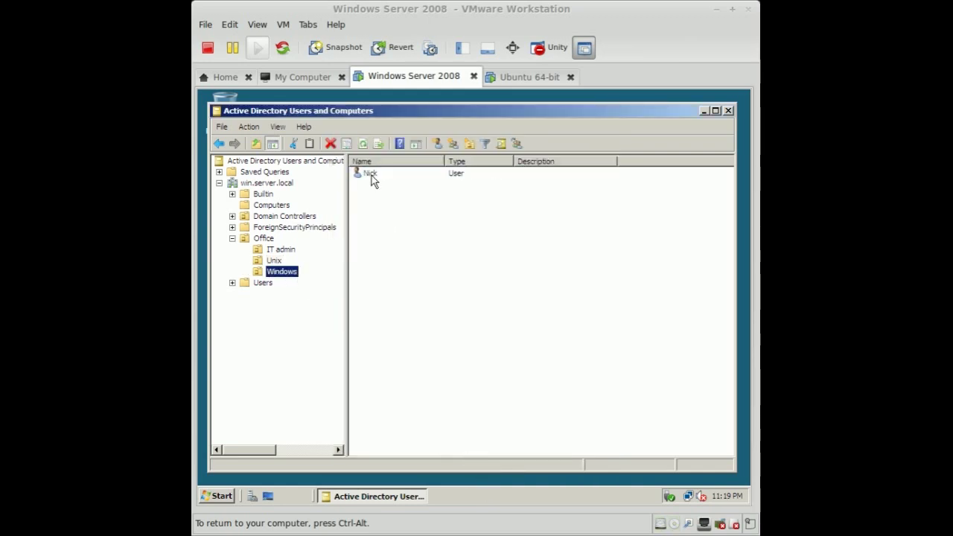
pyautogui.doubleClick(371, 173)
pyautogui.click(444, 158)
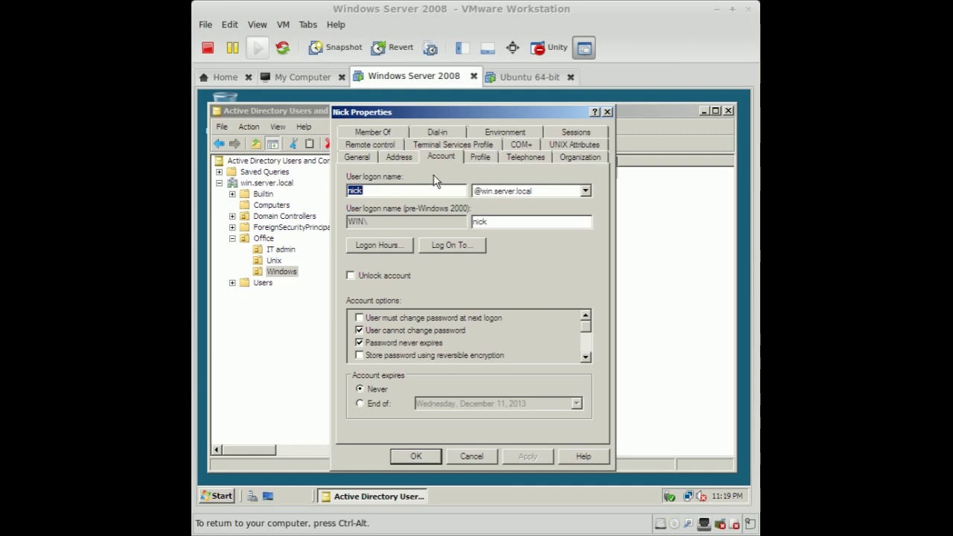
pyautogui.click(381, 192)
pyautogui.doubleClick(380, 191)
pyautogui.click(400, 191)
pyautogui.click(455, 457)
pyautogui.click(264, 206)
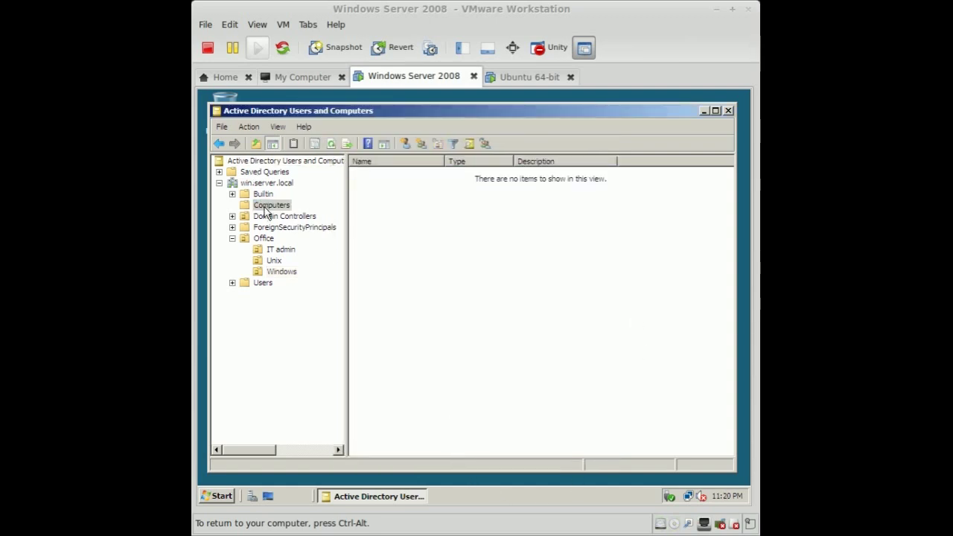
pyautogui.moveTo(474, 177); pyautogui.dragTo(581, 216)
# - In the Linux Mint VM's Terminal, start typing the command 'sudo vim /etc/'
pyautogui.click(517, 82)
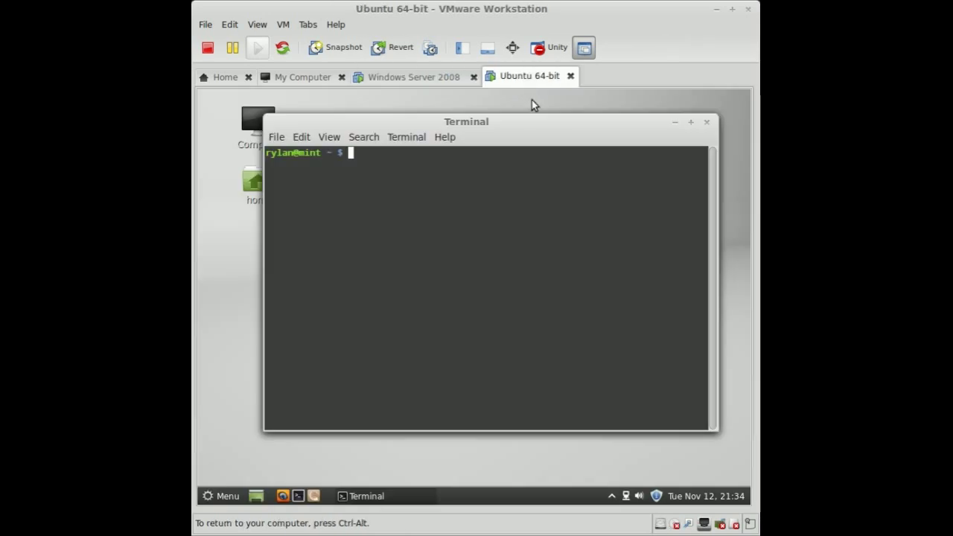
pyautogui.moveTo(501, 122); pyautogui.dragTo(509, 129)
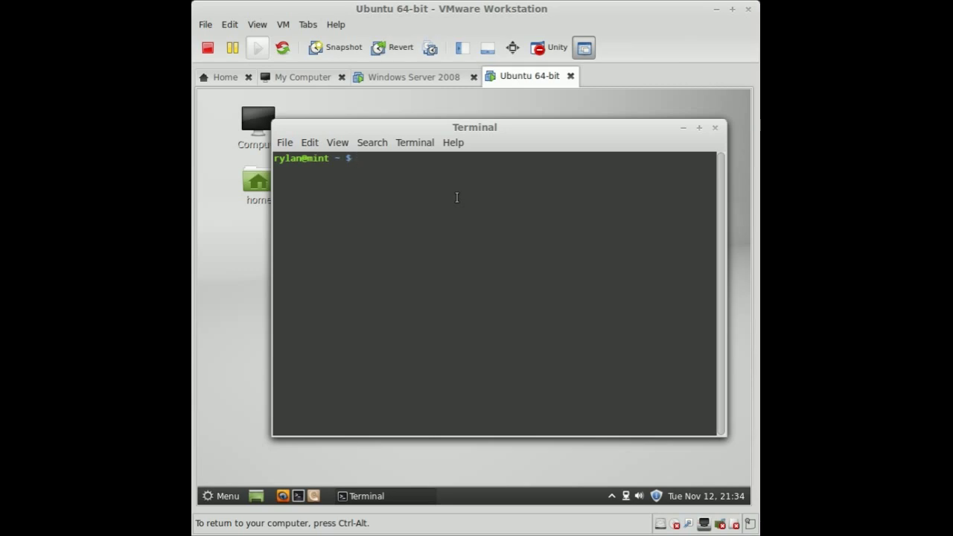
pyautogui.write('sudo vim /etc/')
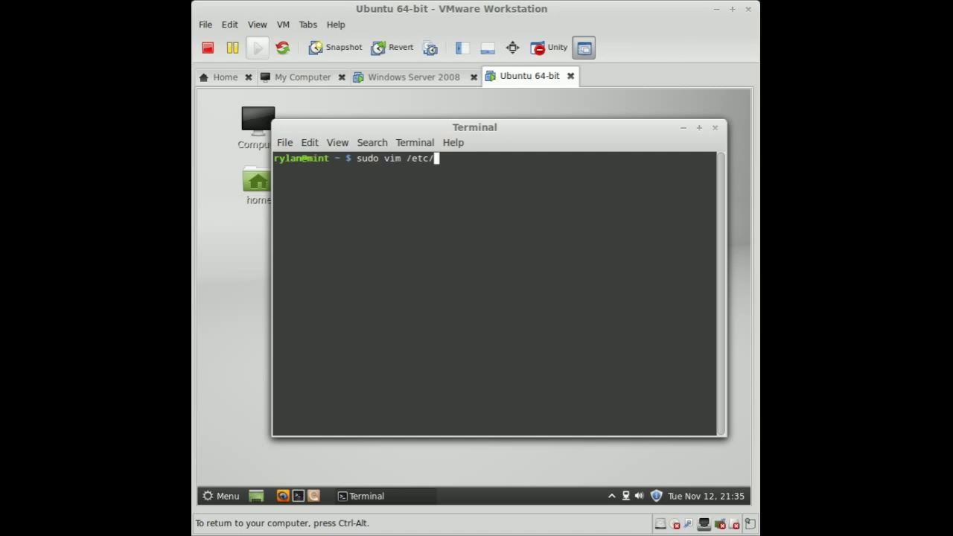
# - Add the line '172.16.165.151 win' to /etc/hosts in vim and save with :wq
pyautogui.write('hosts')
pyautogui.press('Return')
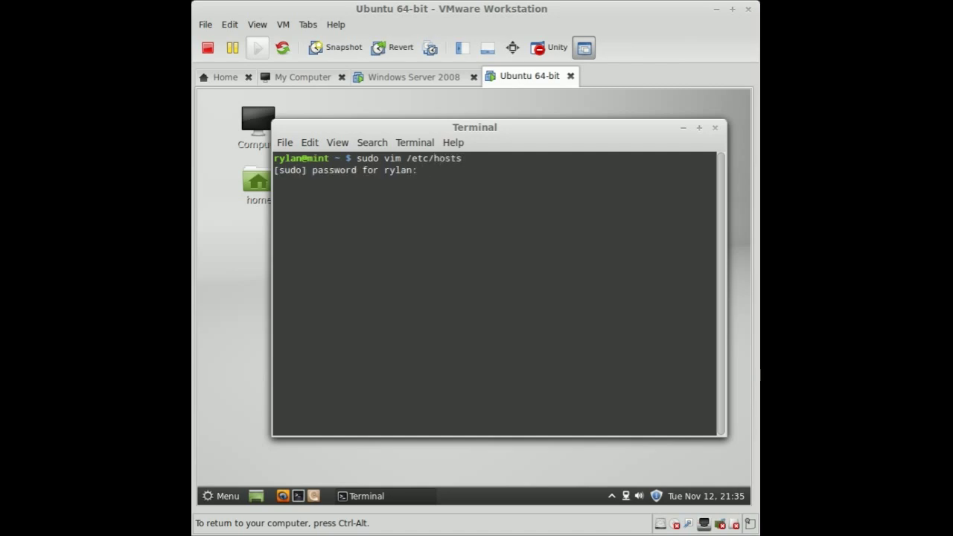
pyautogui.press('Return')
pyautogui.press('Down')
pyautogui.press('Down')
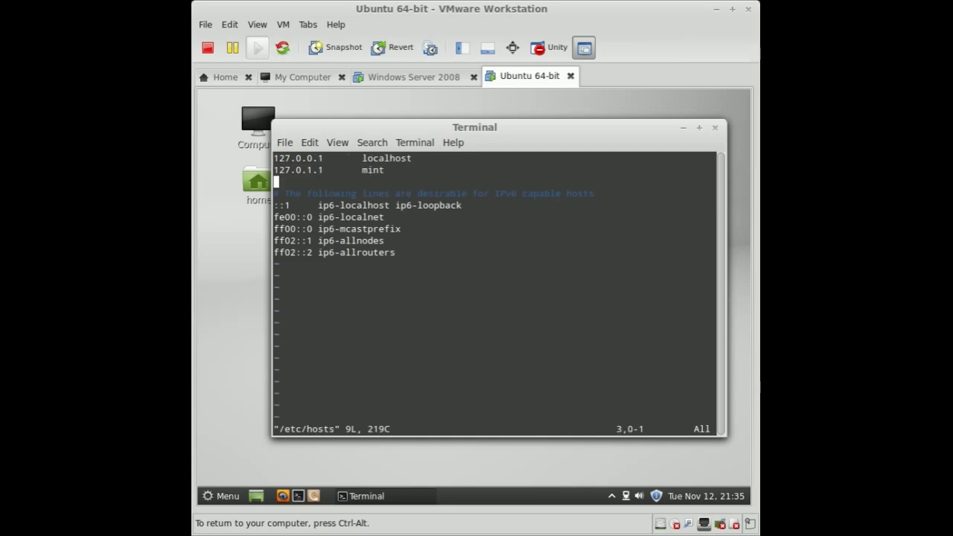
pyautogui.press('i')
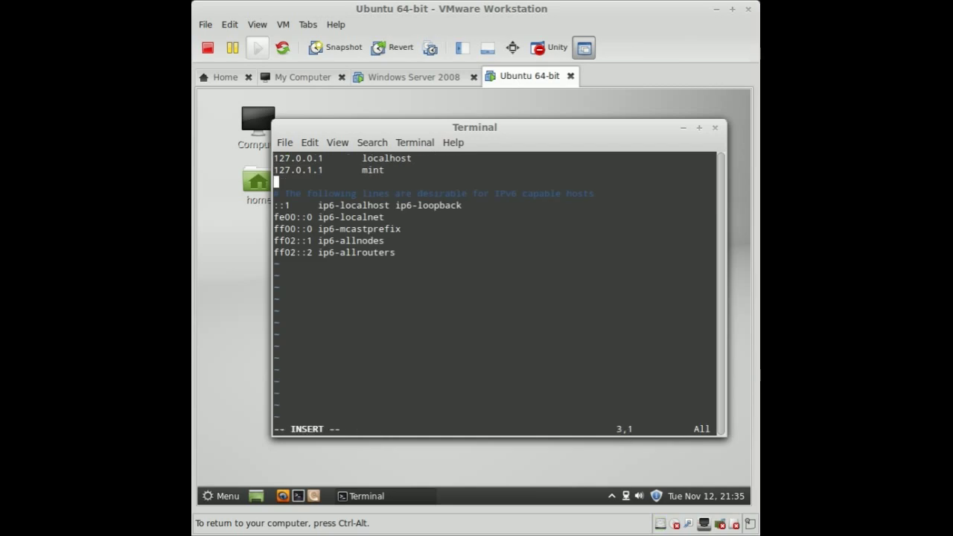
pyautogui.write('172.16.165.1')
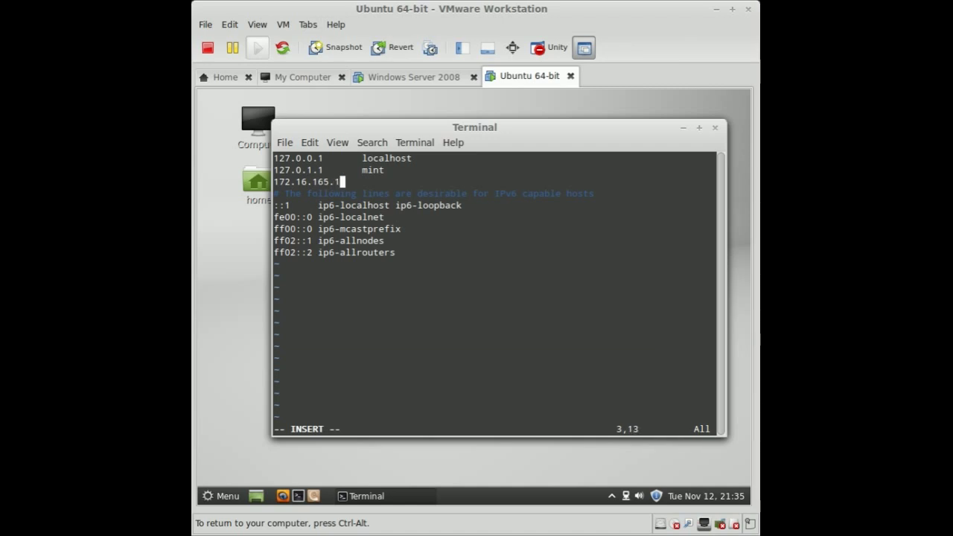
pyautogui.write('51  win.server.loca')
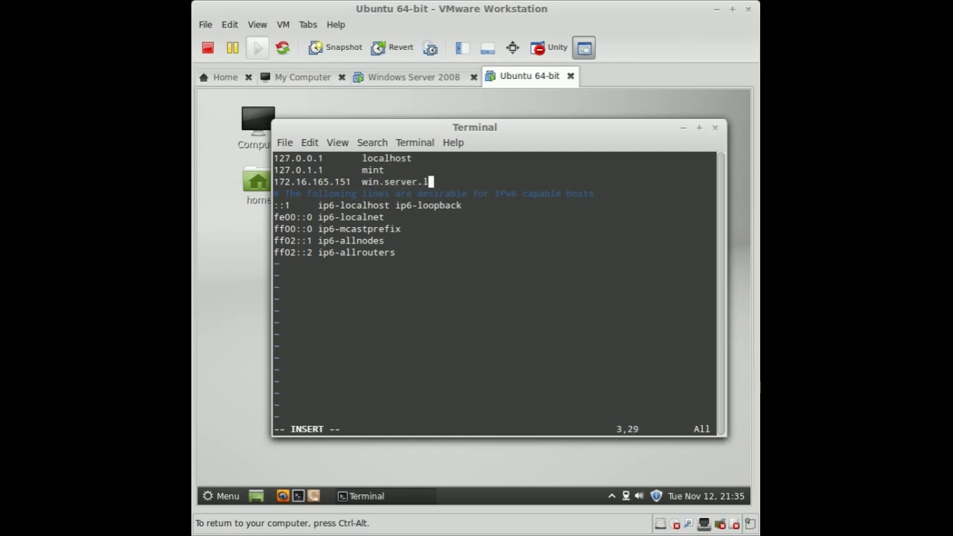
pyautogui.press('BackSpace')
pyautogui.press('BackSpace')
pyautogui.press('BackSpace')
pyautogui.press('BackSpace')
pyautogui.press('BackSpace')
pyautogui.press('BackSpace')
pyautogui.press('BackSpace')
pyautogui.press('BackSpace')
pyautogui.press('BackSpace')
pyautogui.press('BackSpace')
pyautogui.press('BackSpace')
pyautogui.press('BackSpace')
pyautogui.press('Escape')
pyautogui.write(':wq')
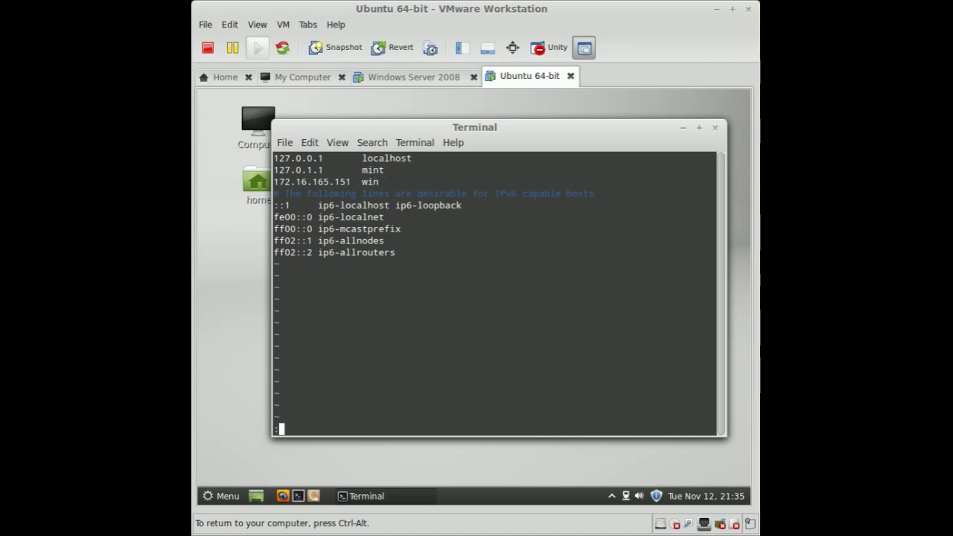
pyautogui.press('BackSpace')
pyautogui.press('BackSpace')
pyautogui.write('q')
pyautogui.press('Return')
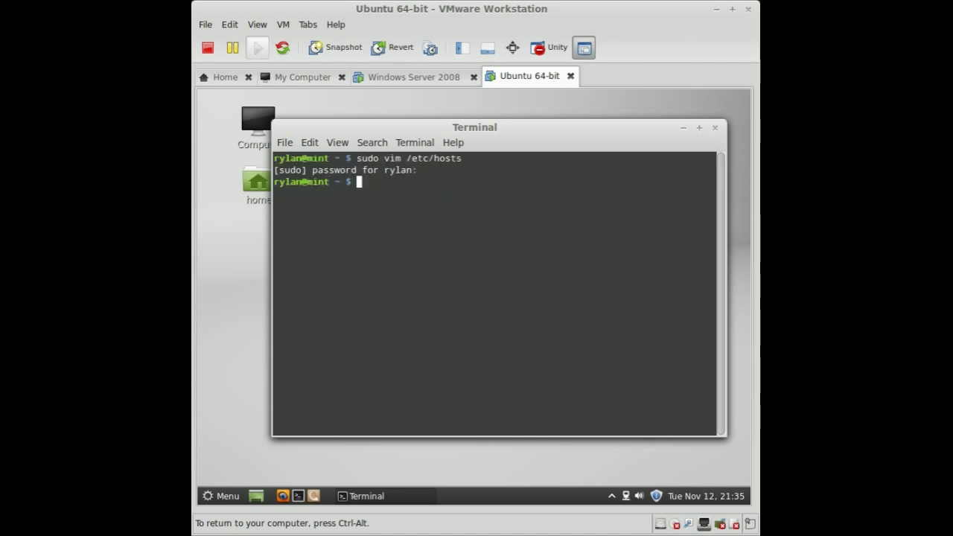
# - In /etc/nsswitch.conf, comment out the old hosts line, add 'hosts: files dns mdsn4', and save
pyautogui.write('sudo')
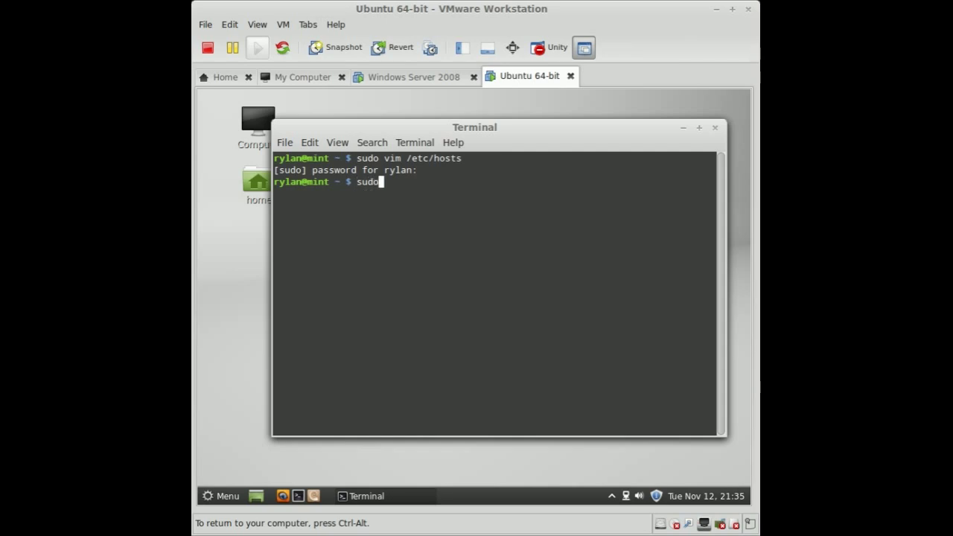
pyautogui.write(' vim /etc/nss')
pyautogui.press('Tab')
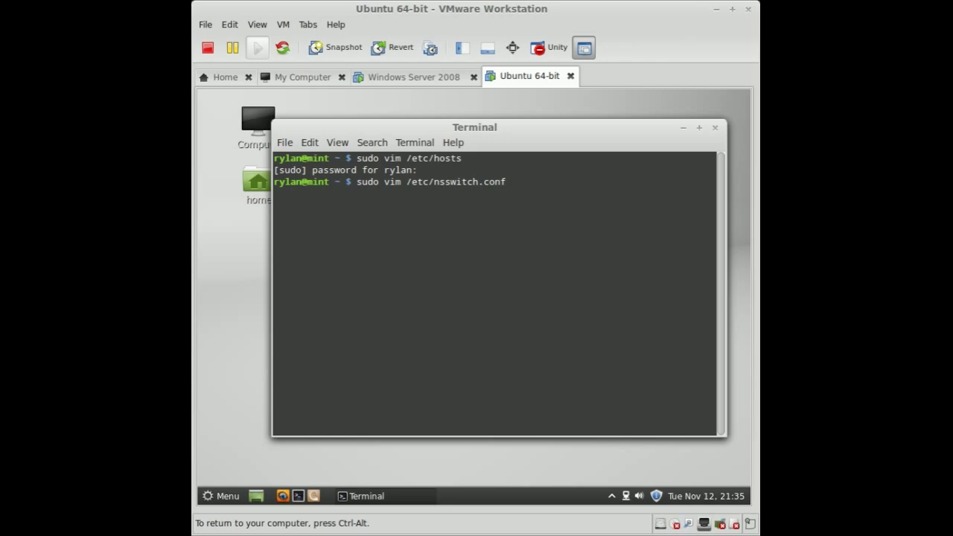
pyautogui.press('Return')
pyautogui.press('Down')
pyautogui.press('Down')
pyautogui.press('Down')
pyautogui.press('Down')
pyautogui.press('Down')
pyautogui.press('Down')
pyautogui.press('Down')
pyautogui.press('Down')
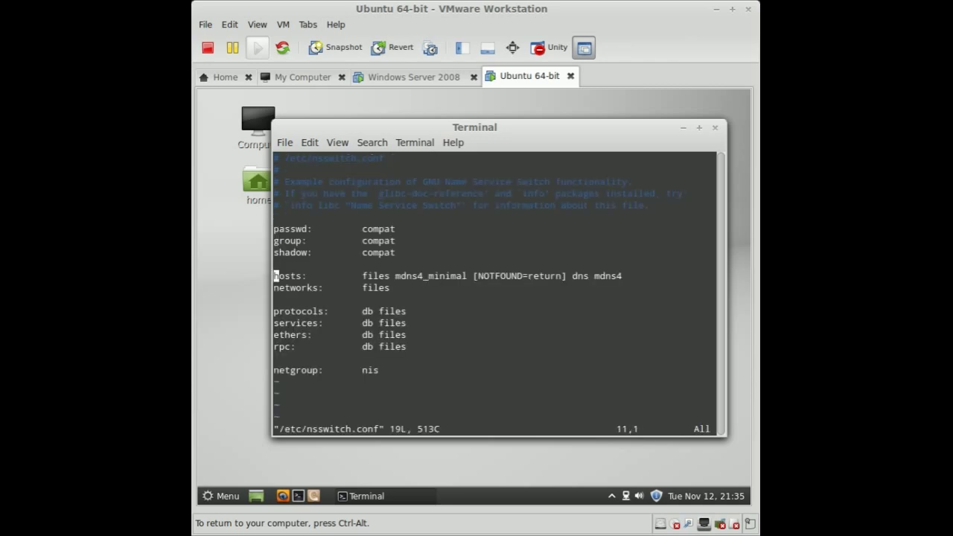
pyautogui.write('i')
pyautogui.write('#')
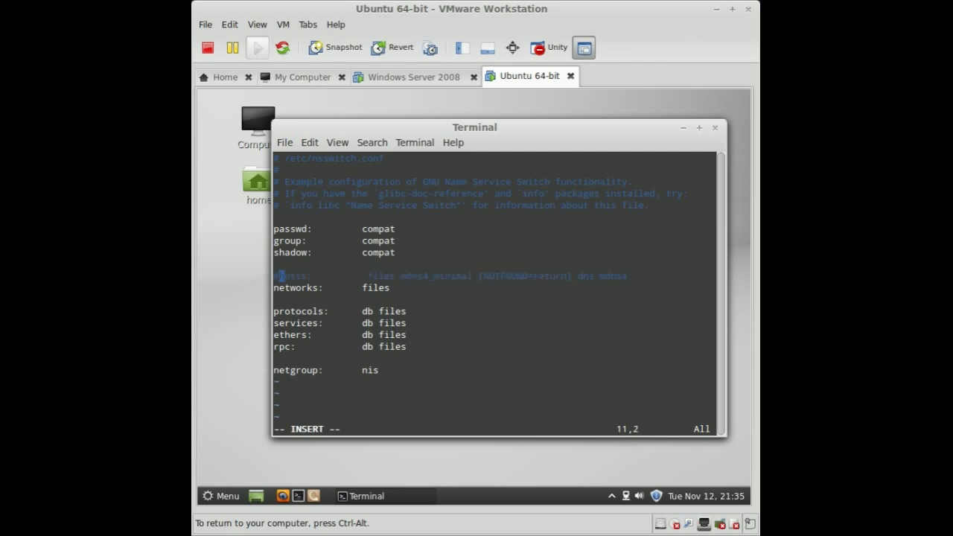
pyautogui.press('Up')
pyautogui.write('hosts:')
pyautogui.press('Tab')
pyautogui.press('Tab')
pyautogui.write('file')
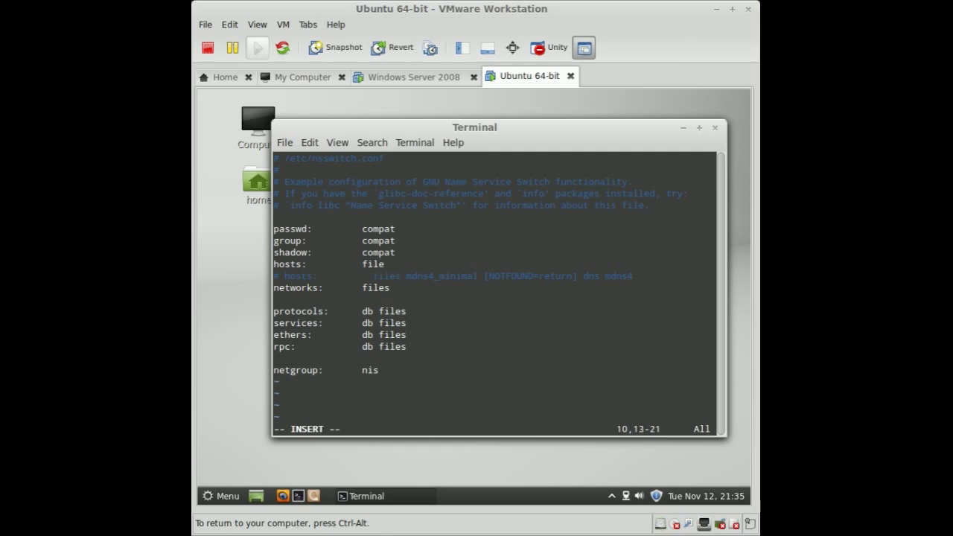
pyautogui.write('s dns mdsn4')
pyautogui.press('Escape')
pyautogui.write(':wq')
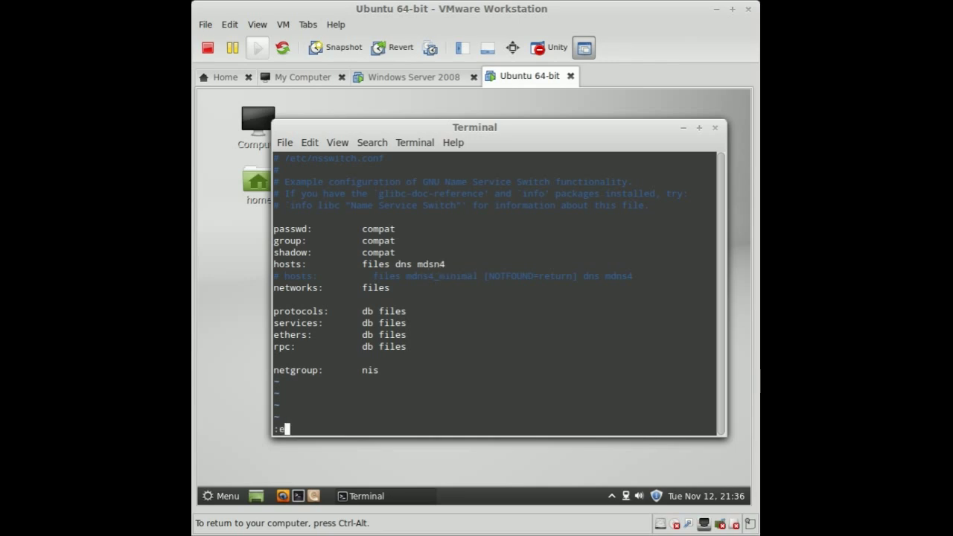
pyautogui.press('Return')
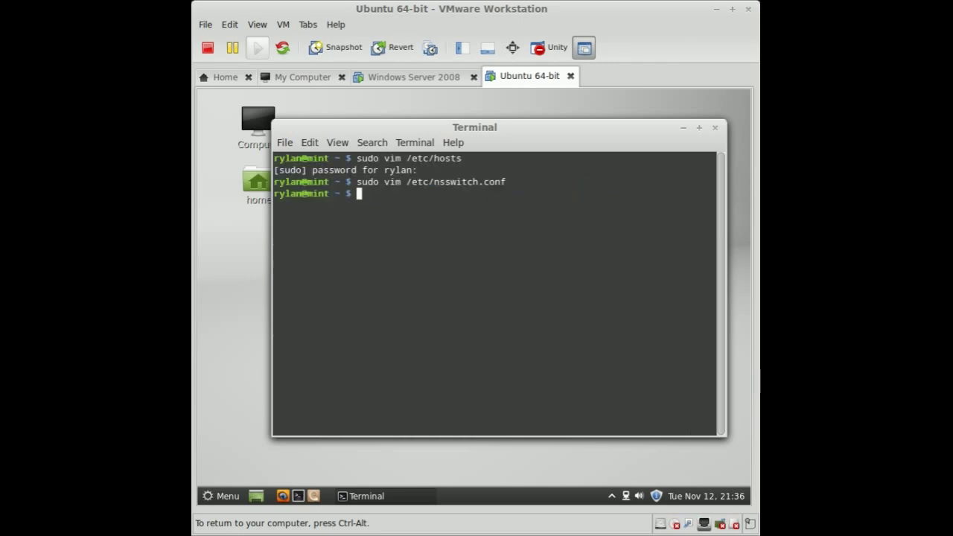
# - Write /etc/resolv.conf with 'search localdomainlinux' and 'nameserver 172.16.204.141', then save
pyautogui.write('sudo vim /etc/reso')
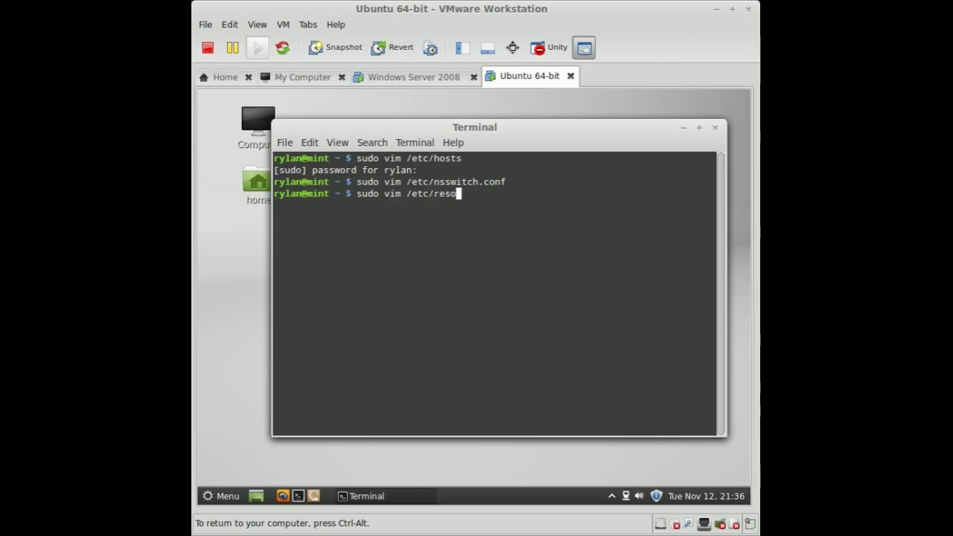
pyautogui.write('lv.conf')
pyautogui.press('Return')
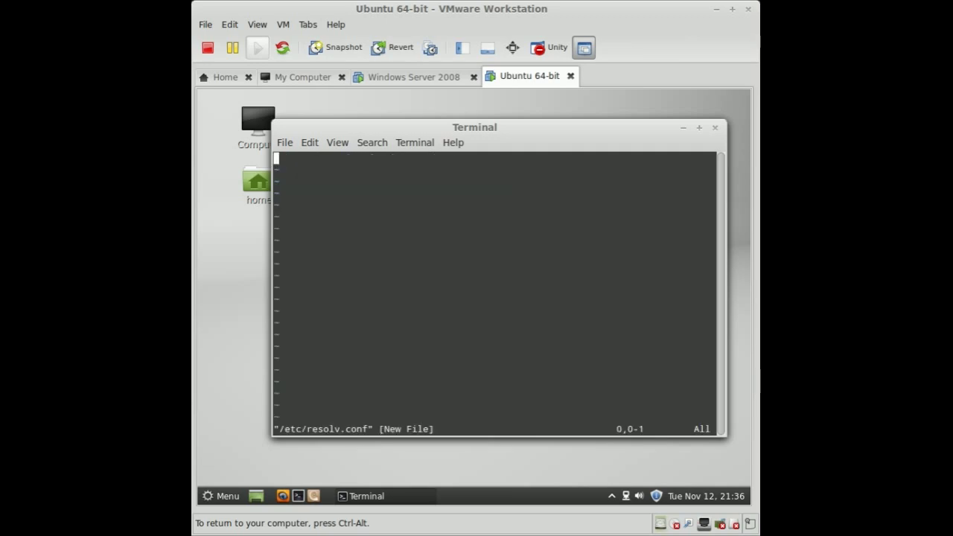
pyautogui.write('isearch ')
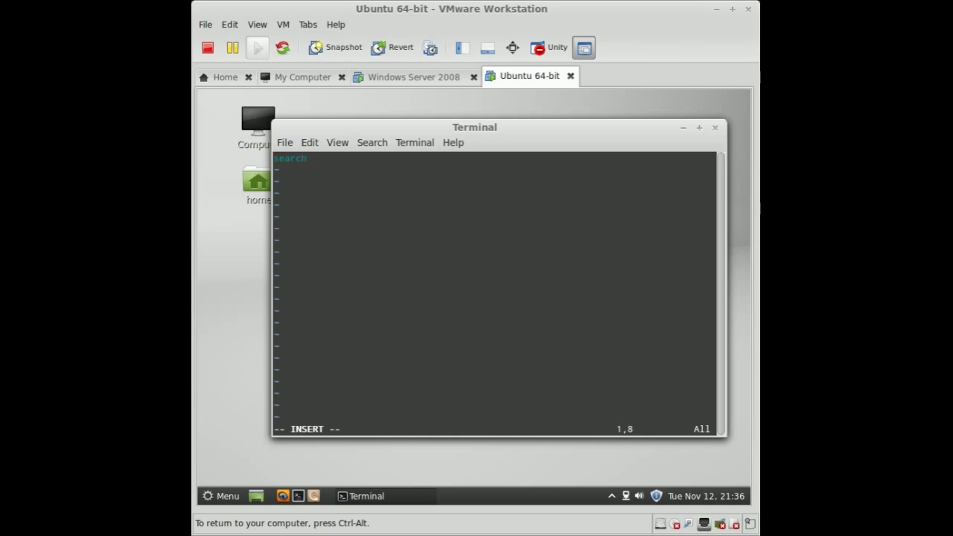
pyautogui.write('localdomain')
pyautogui.write('linux')
pyautogui.press('Return')
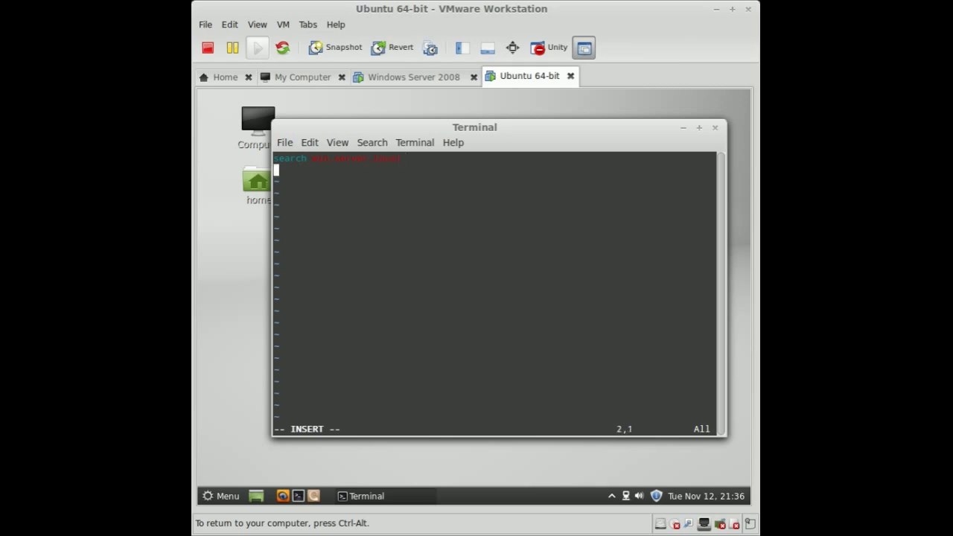
pyautogui.write('nameserver 172.1')
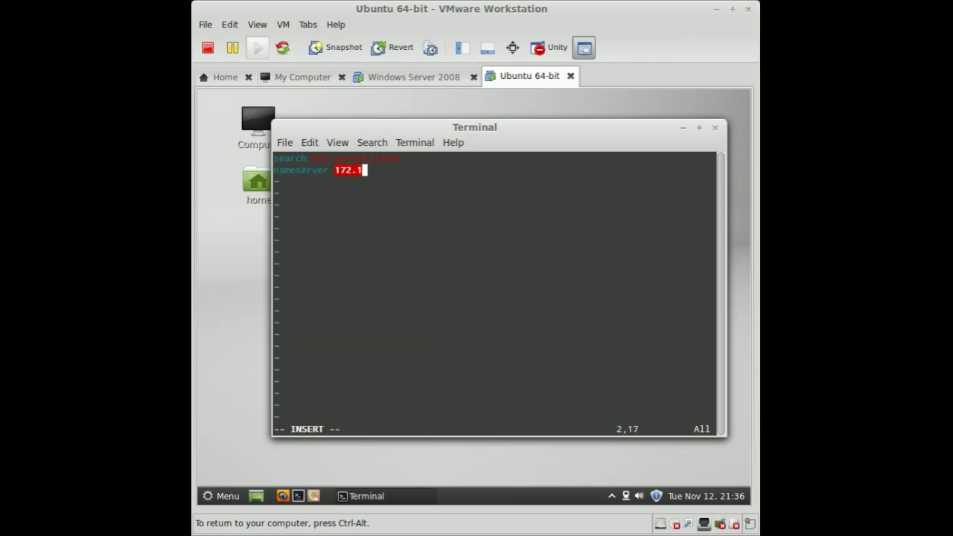
pyautogui.write('6.204.141')
pyautogui.press('Escape')
pyautogui.write(':wq')
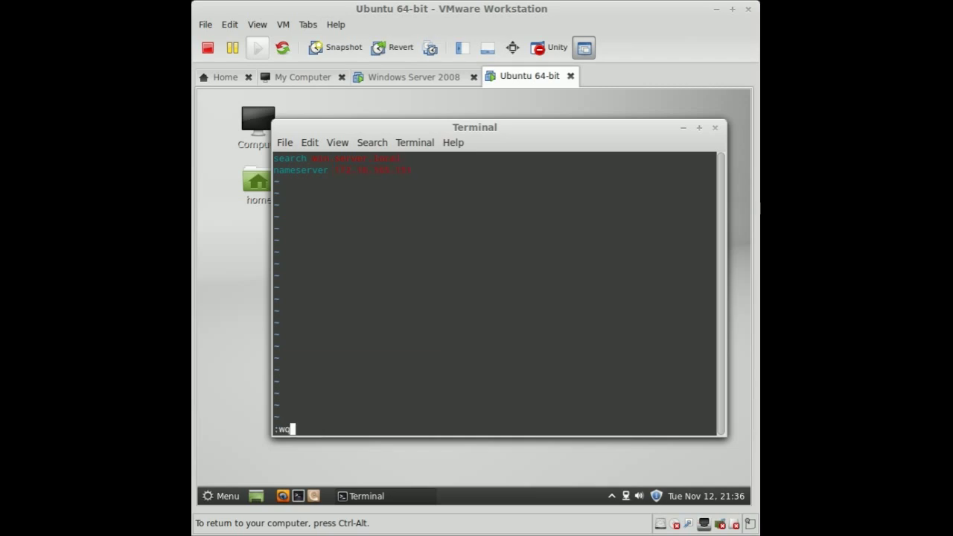
pyautogui.press('Return')
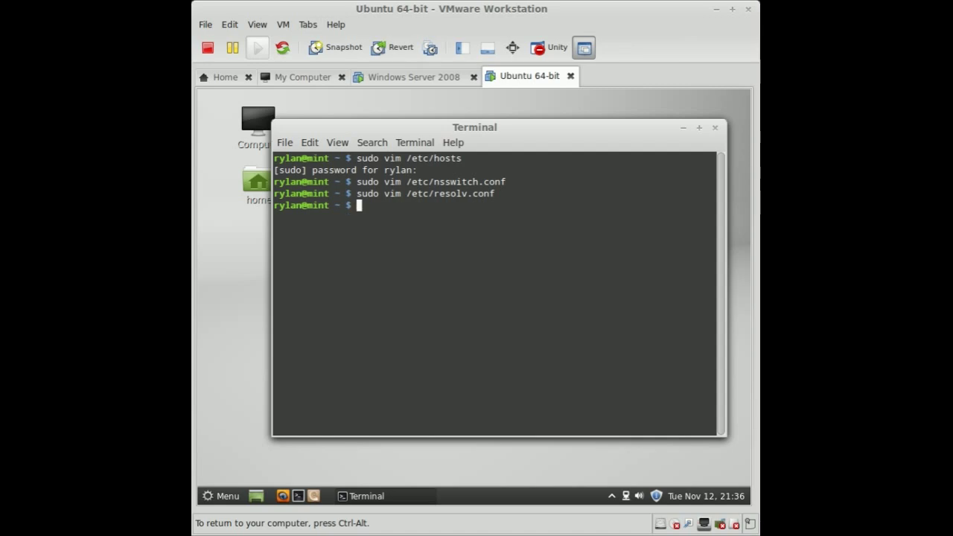
# - Install likewise-open5-lsass with sudo apt-get install, confirming with y
pyautogui.write('sudo apt-get ')
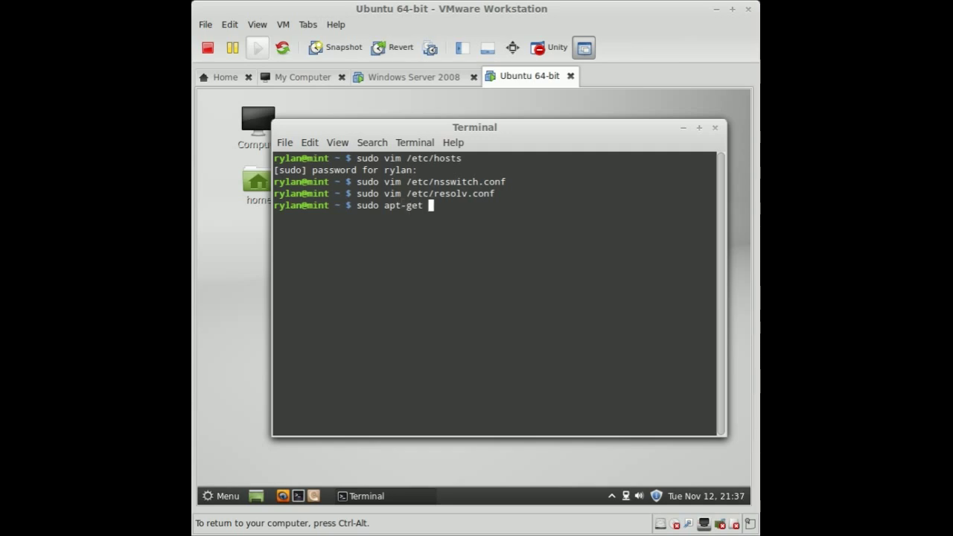
pyautogui.write('install likewise-')
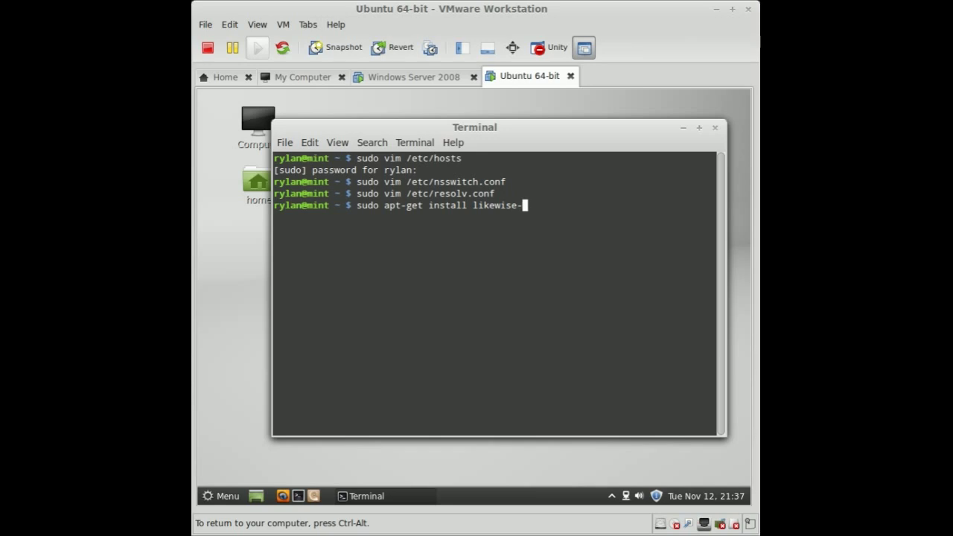
pyautogui.write('open5-lsass')
pyautogui.press('BackSpace')
pyautogui.press('Return')
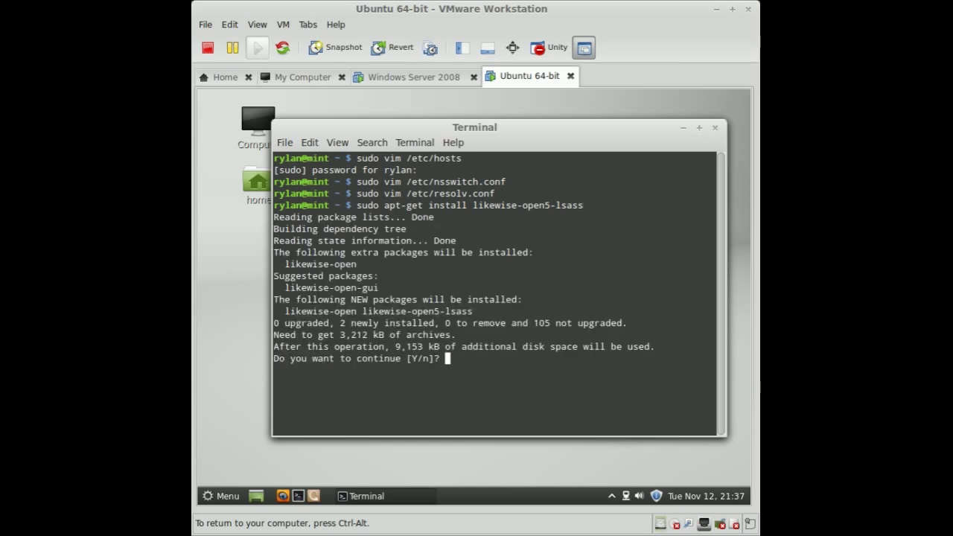
pyautogui.write('y')
pyautogui.press('Return')
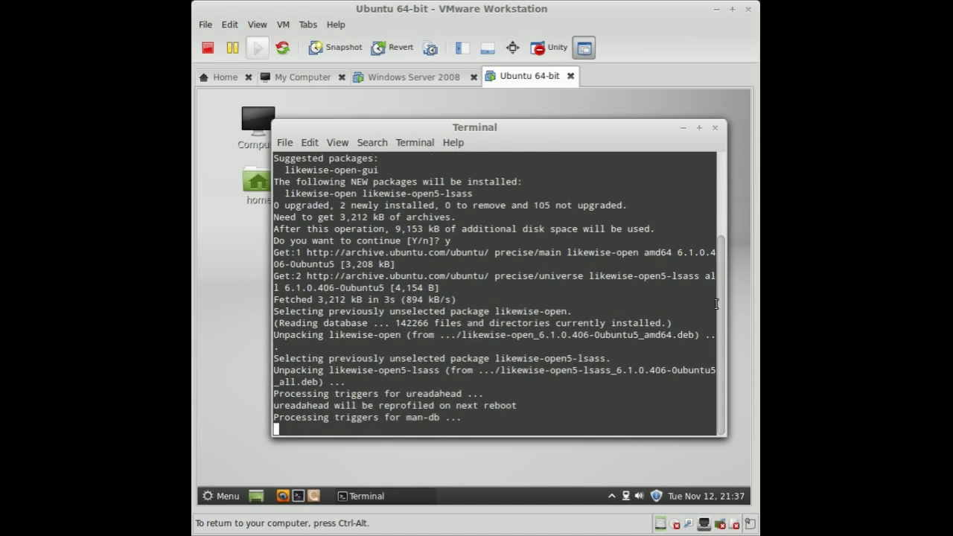
# - Highlight the likewise-open5-lsass, likewise-open and likewise-open-gui package names in the output
pyautogui.moveTo(726, 257); pyautogui.dragTo(723, 203)
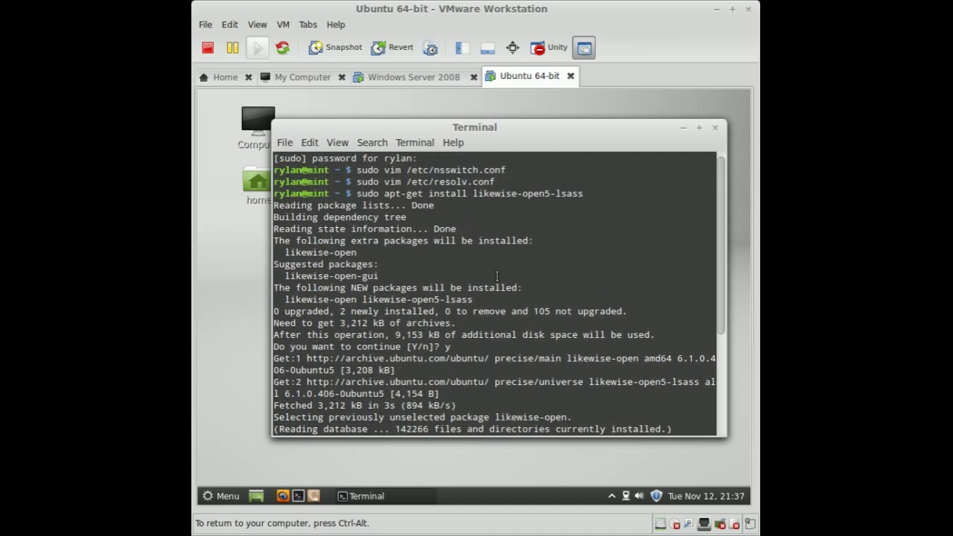
pyautogui.moveTo(487, 301); pyautogui.dragTo(367, 301)
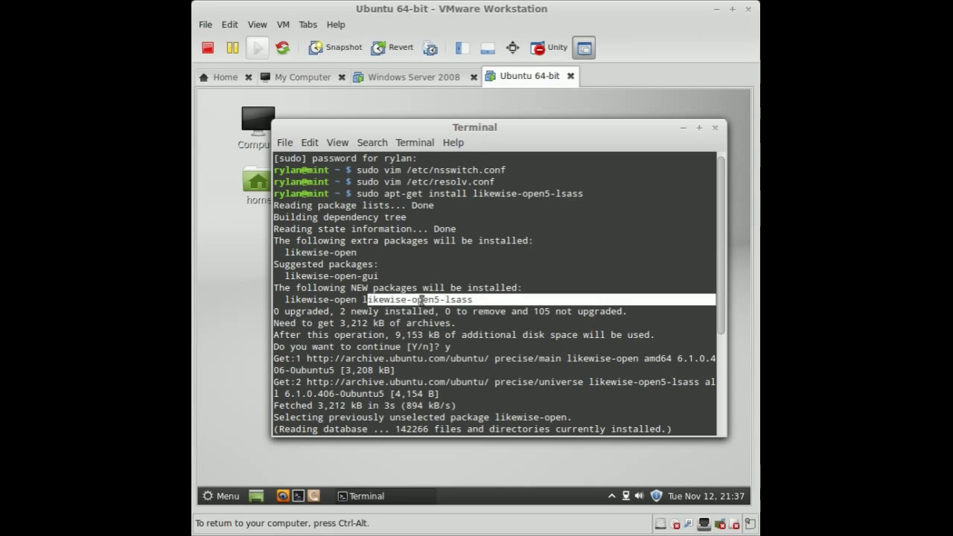
pyautogui.moveTo(290, 301)
pyautogui.mouseDown()
pyautogui.moveTo(357, 300)
pyautogui.moveTo(301, 300)
pyautogui.mouseUp()
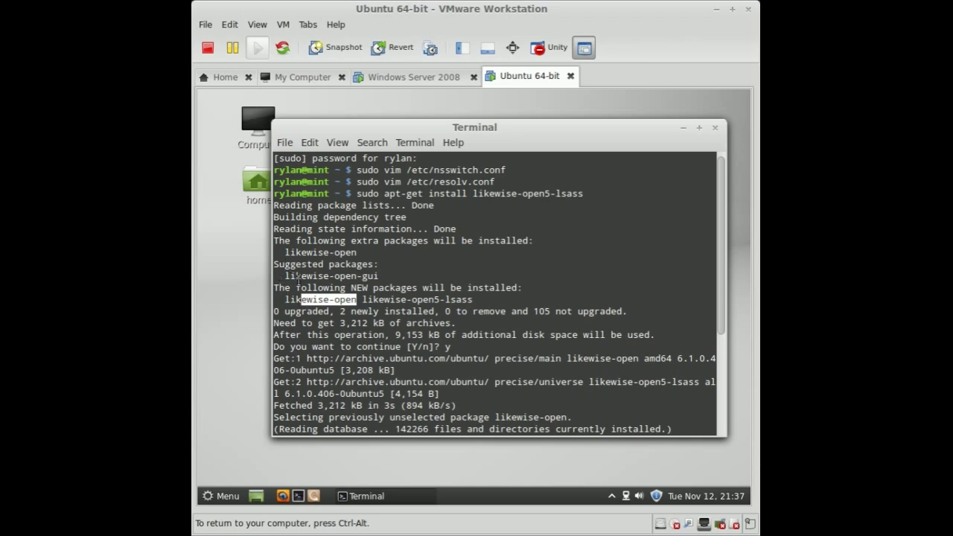
pyautogui.click(310, 279)
pyautogui.moveTo(380, 278); pyautogui.dragTo(274, 278)
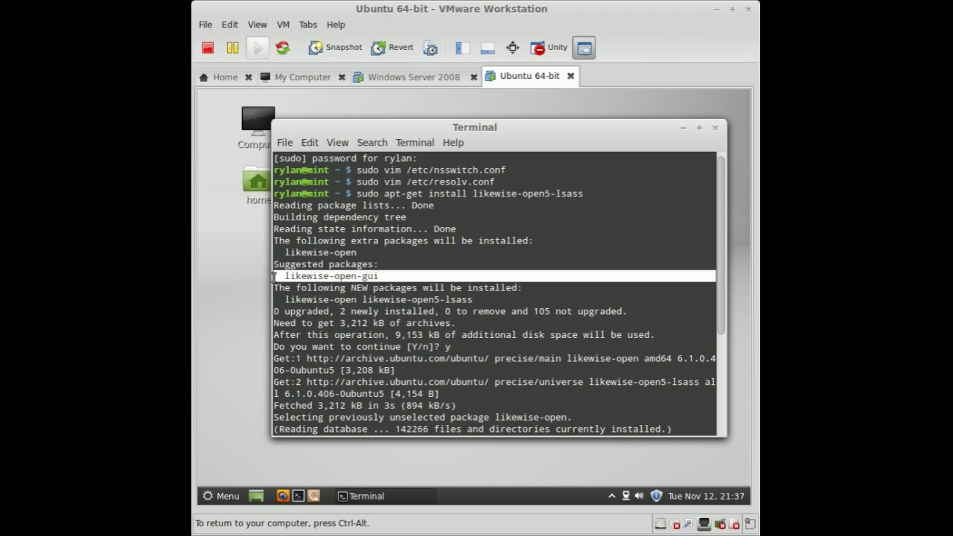
pyautogui.click(354, 271)
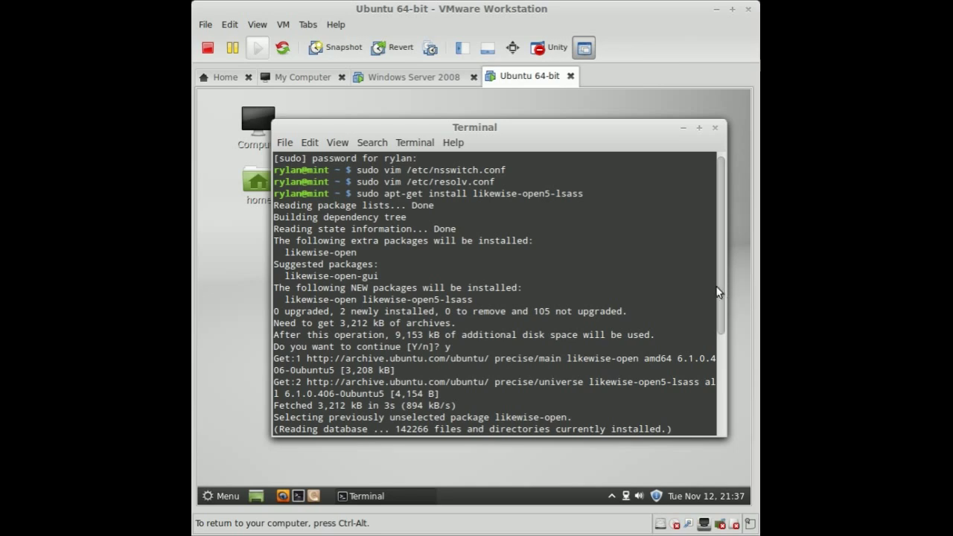
pyautogui.moveTo(727, 291); pyautogui.dragTo(731, 376)
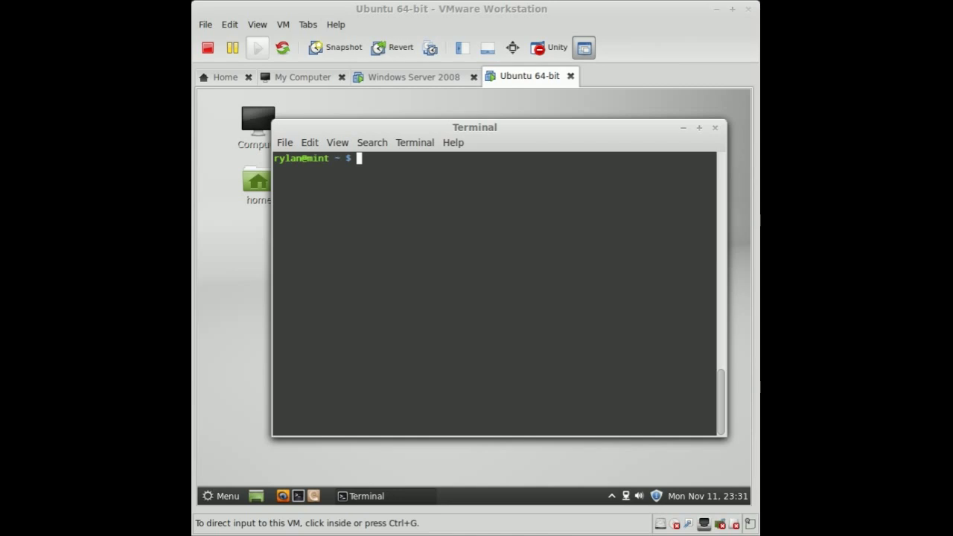
# - Run sudo domainjoin-cli join win.server.local with a domain admin account, entering both passwords
pyautogui.click(468, 189)
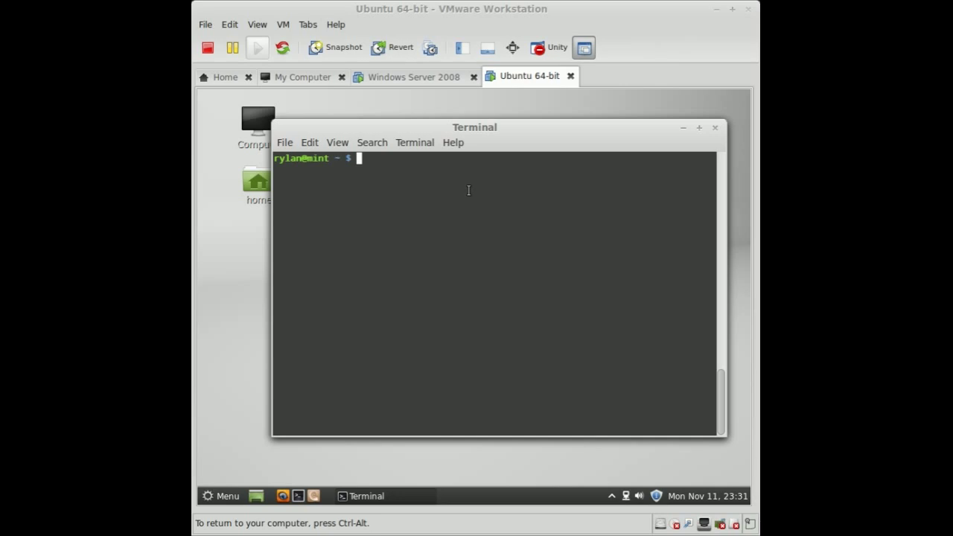
pyautogui.write('sudo domain')
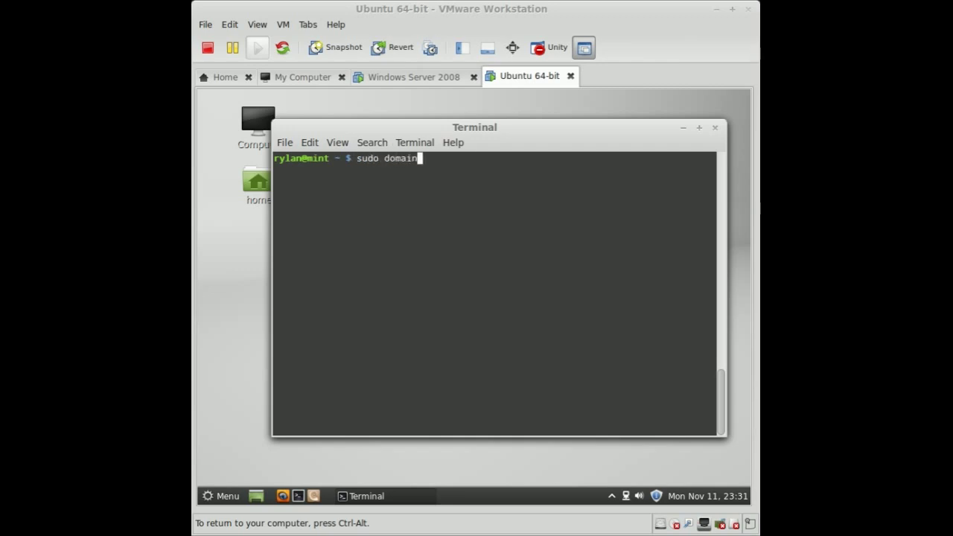
pyautogui.write('join-cli join s')
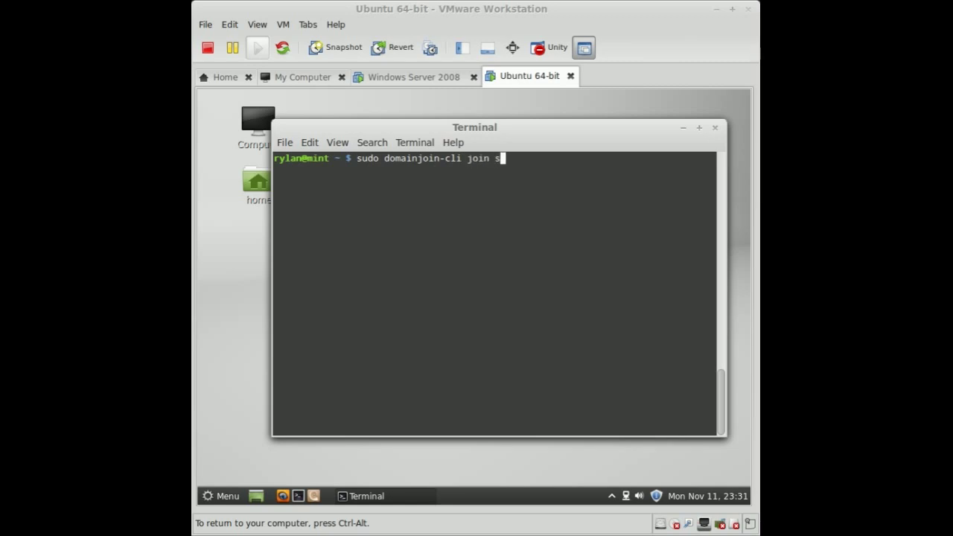
pyautogui.press('BackSpace')
pyautogui.write('win.server.local')
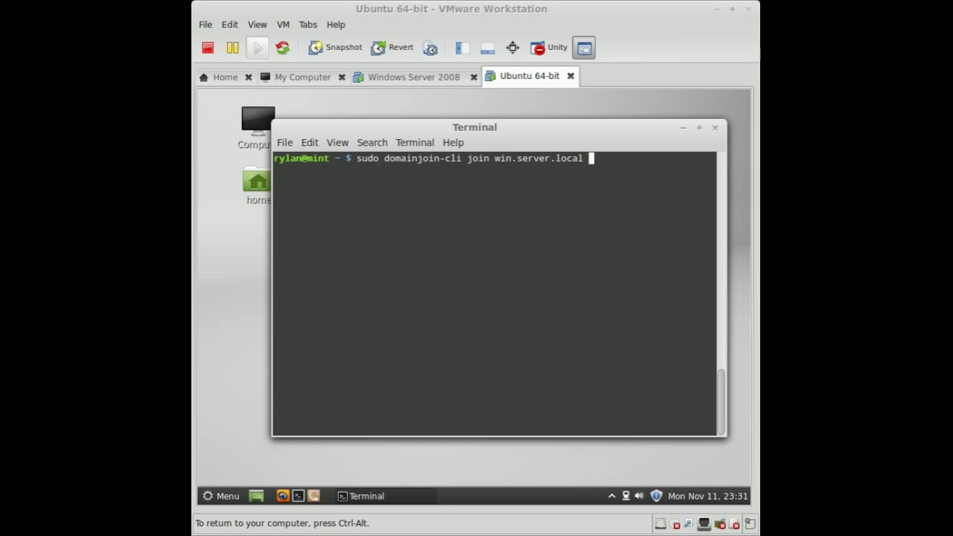
pyautogui.press('Return')
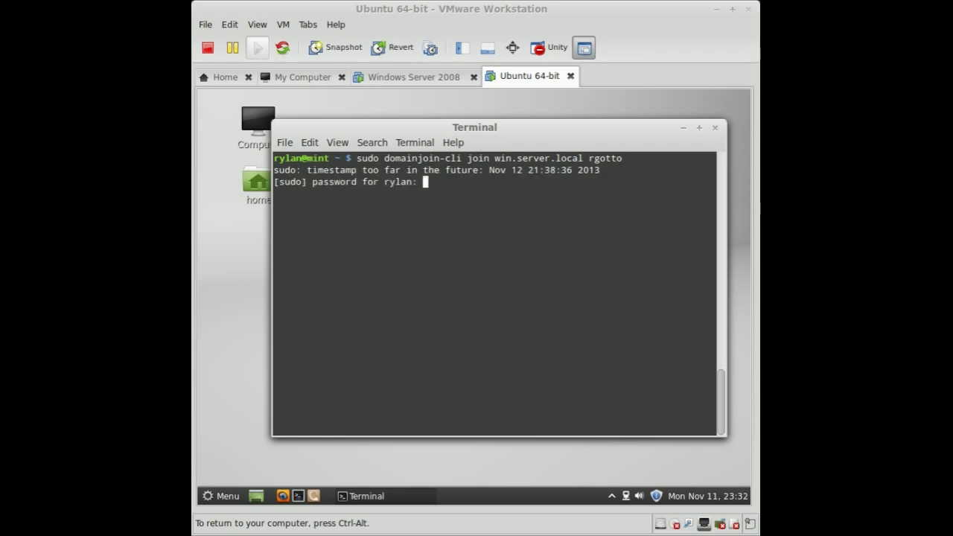
pyautogui.press('Return')
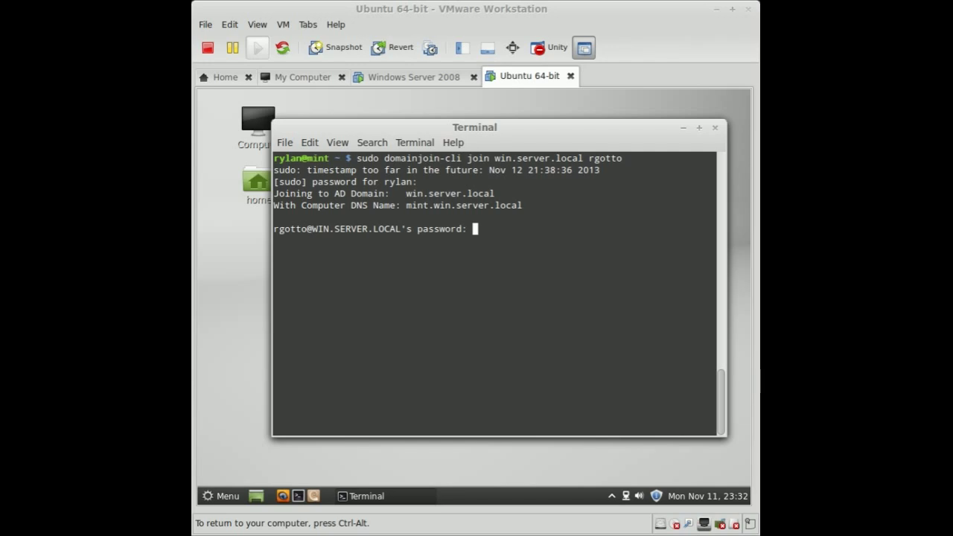
pyautogui.press('Return')
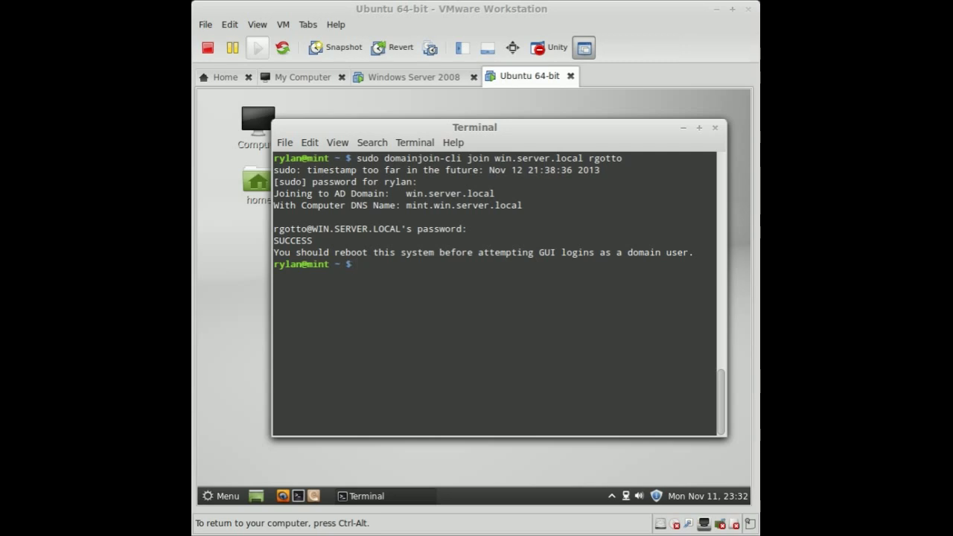
# - Reboot the Mint guest with sudo reboot, then unlock the Windows Server 2008 VM with its password
pyautogui.write('sudo reboot')
pyautogui.press('Return')
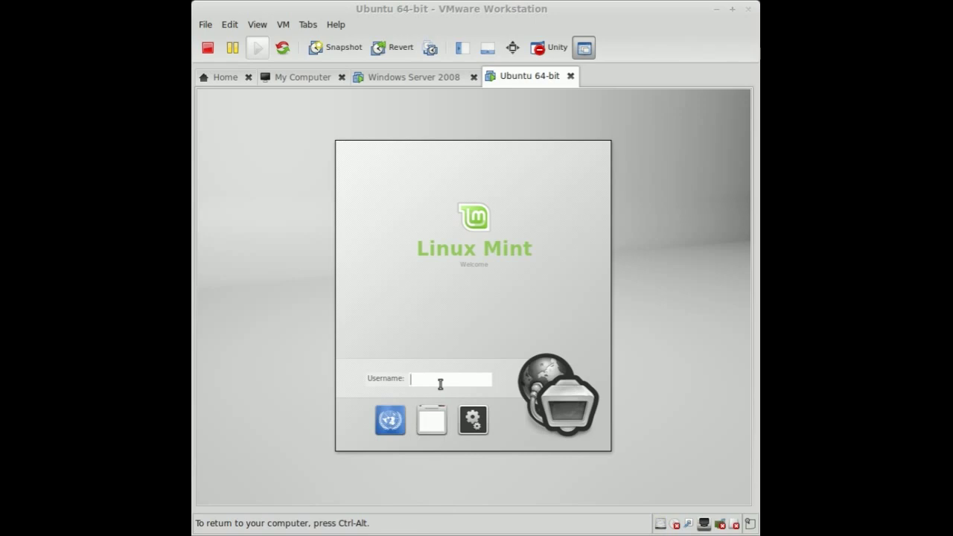
pyautogui.click(436, 78)
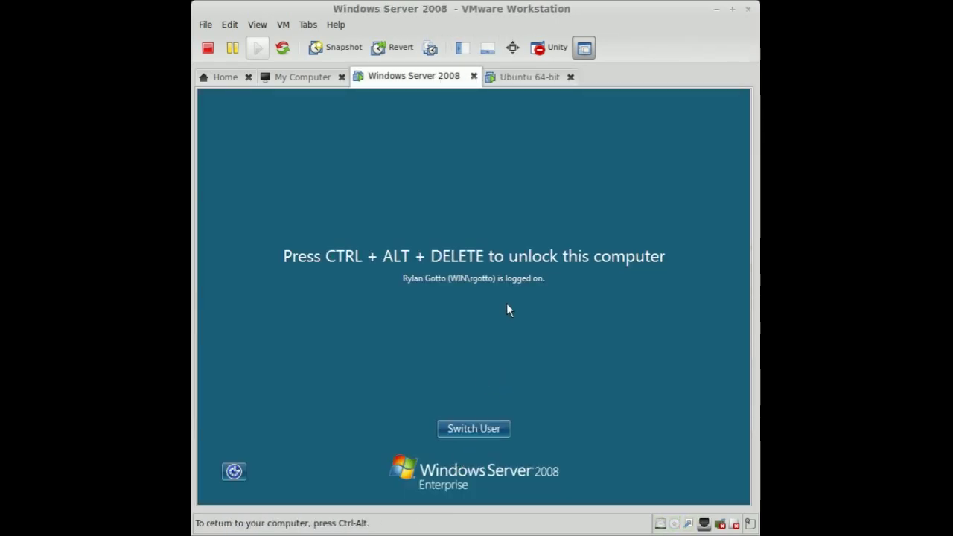
pyautogui.hotkey('ctrl', 'alt', 'Delete')
pyautogui.write('p')
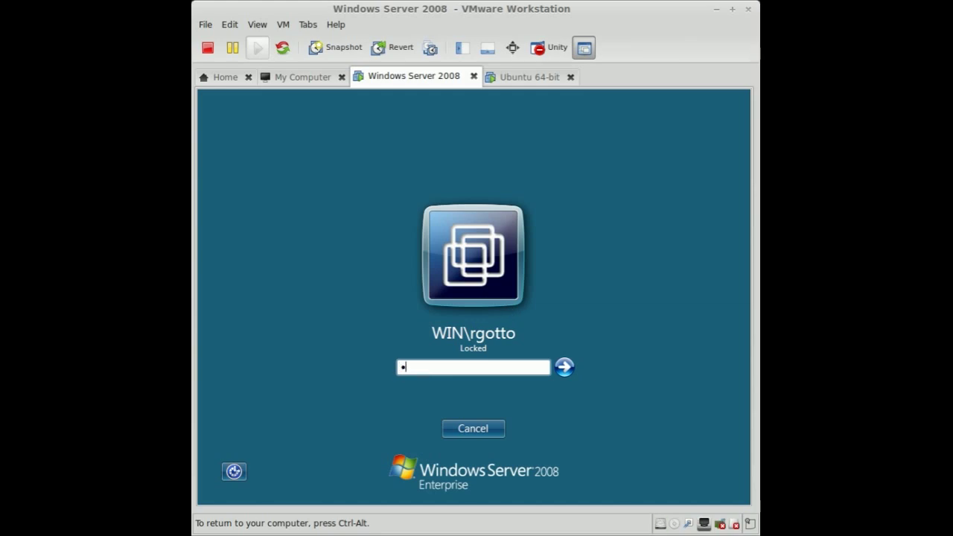
pyautogui.write('assword1')
pyautogui.press('Return')
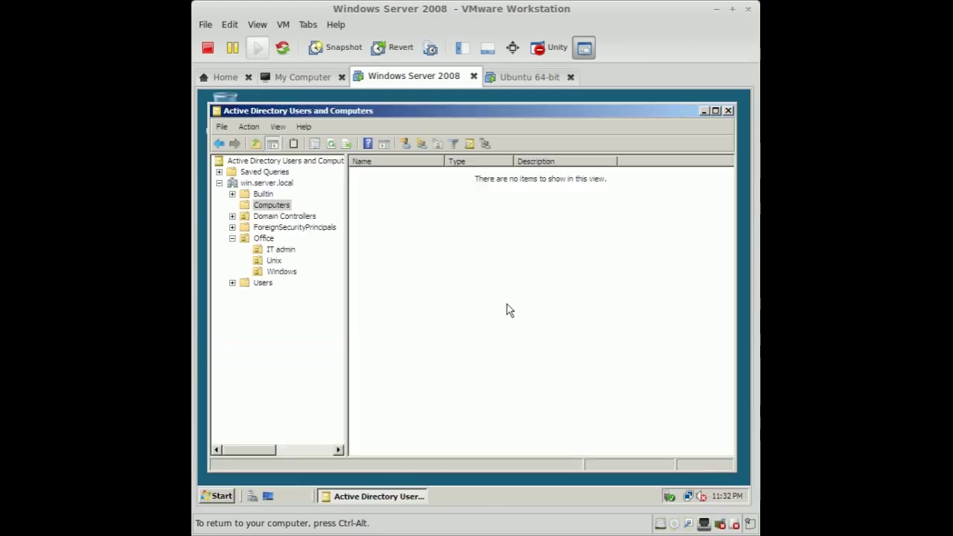
# - Review the users in the IT admin, Unix and Windows OUs, then return to the Linux Mint VM
pyautogui.click(277, 251)
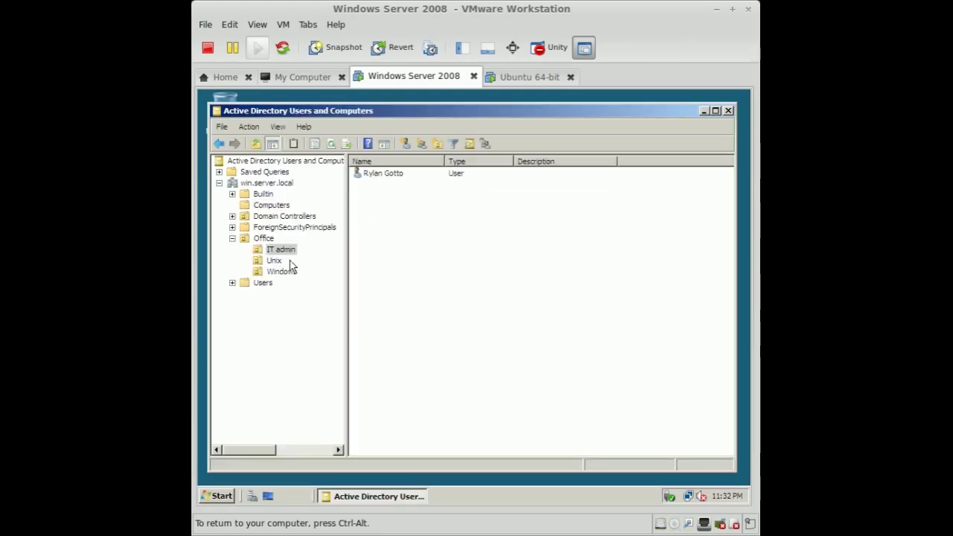
pyautogui.click(385, 176)
pyautogui.click(275, 262)
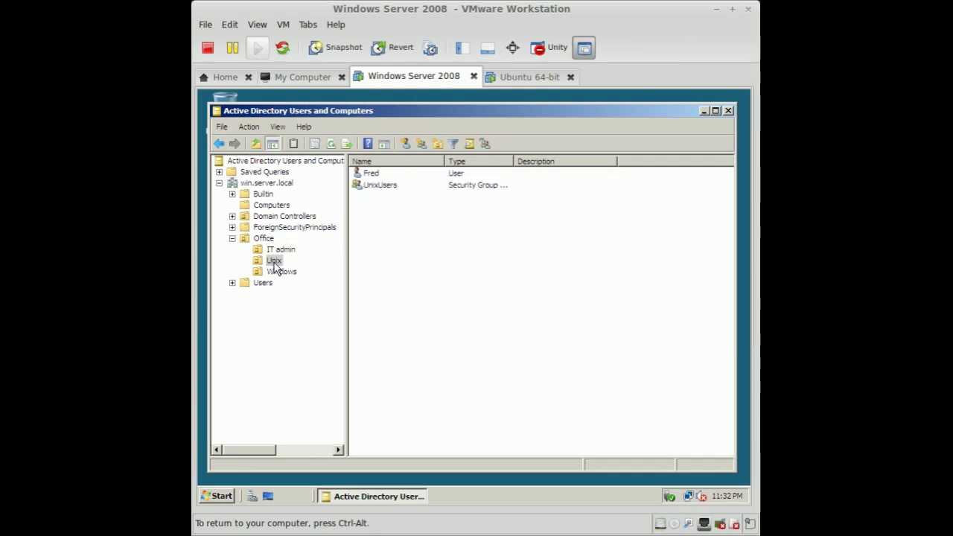
pyautogui.click(369, 175)
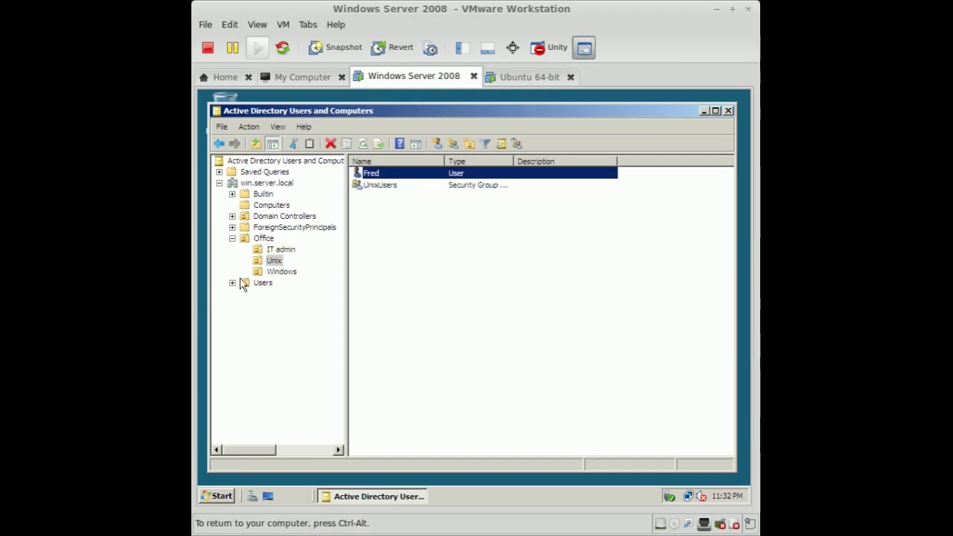
pyautogui.click(283, 272)
pyautogui.click(506, 82)
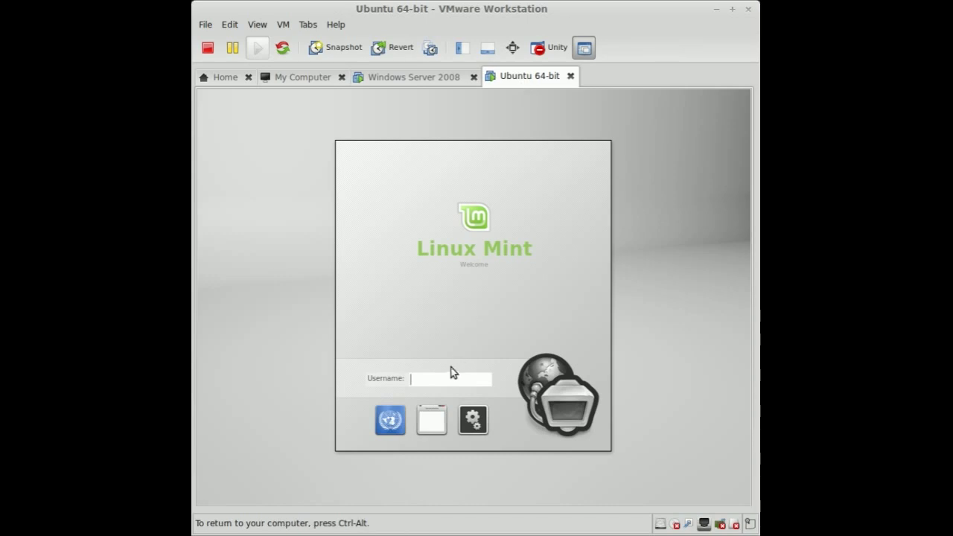
# - Attempt a Mint login with the plain domain username and password, without a domain prefix
pyautogui.write('fred')
pyautogui.press('Return')
pyautogui.write('p')
pyautogui.press('BackSpace')
pyautogui.write('p********')
pyautogui.press('Return')
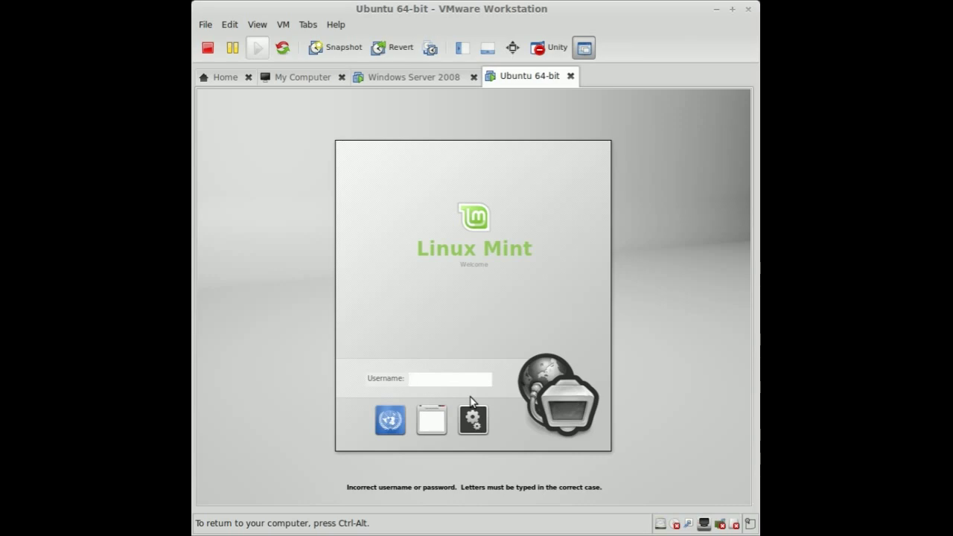
# - Log in with the WIN\-prefixed username and password, then disable and close the welcome dialog
pyautogui.write('N\\fred')
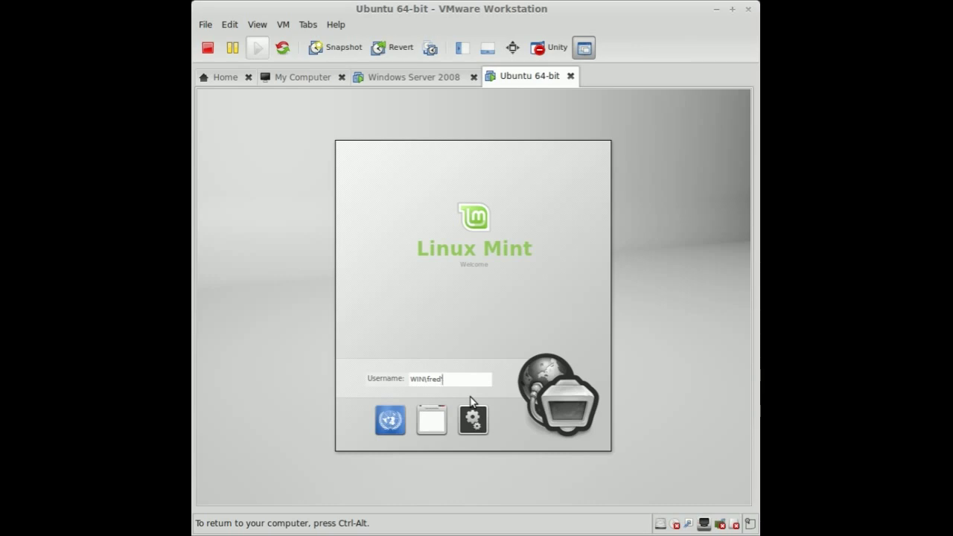
pyautogui.press('Return')
pyautogui.write('**********')
pyautogui.press('Return')
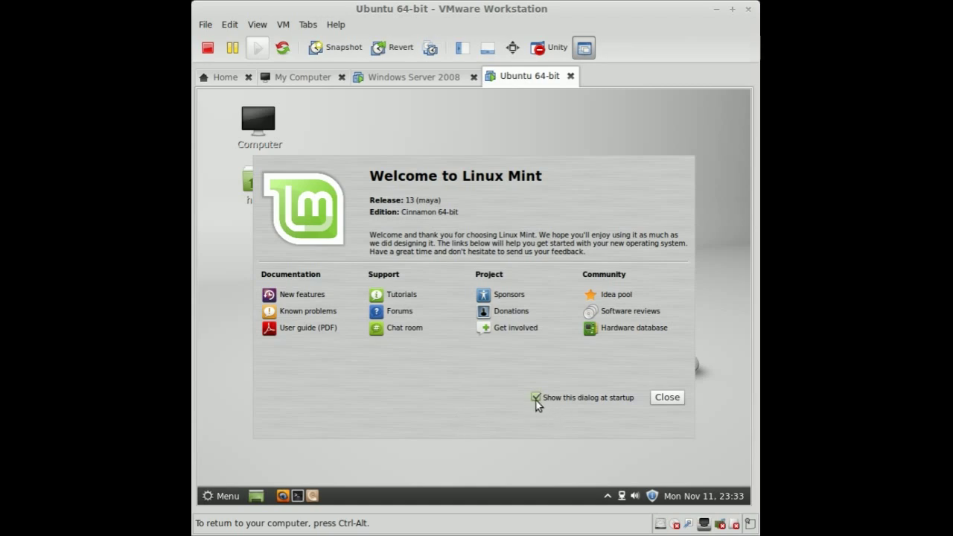
pyautogui.click(537, 399)
pyautogui.click(666, 397)
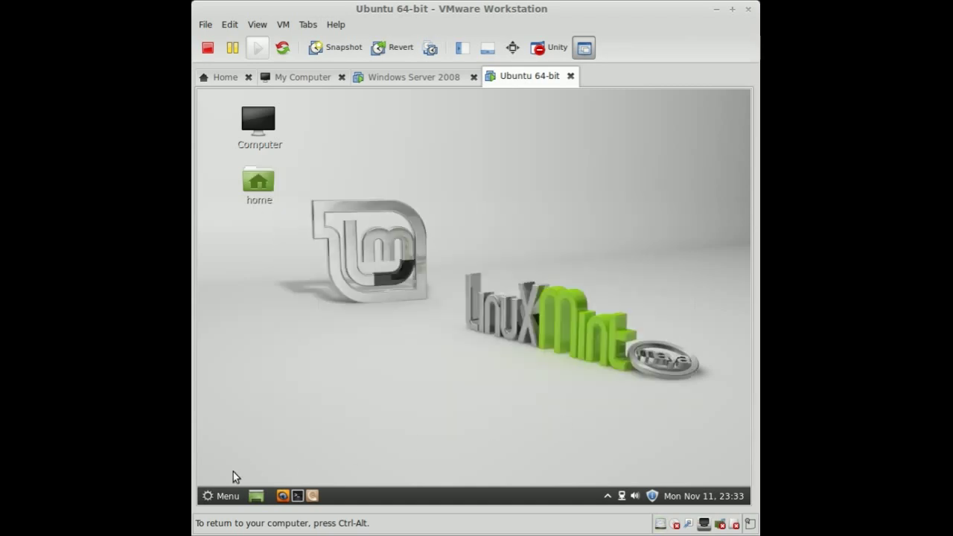
# - Confirm the domain prefix in a terminal prompt, then exit the terminal
pyautogui.click(297, 500)
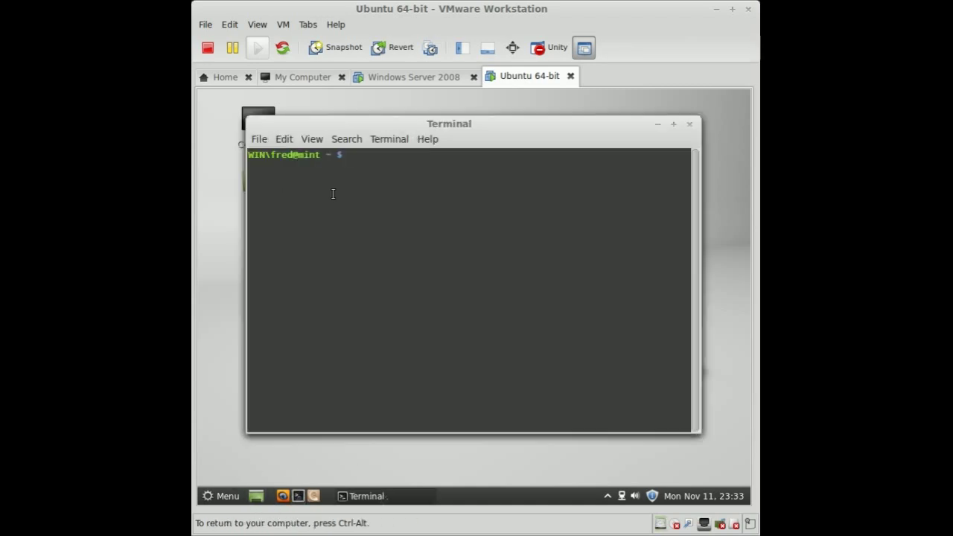
pyautogui.moveTo(277, 154); pyautogui.dragTo(245, 154)
pyautogui.click(288, 156)
pyautogui.write('exit')
pyautogui.press('Return')
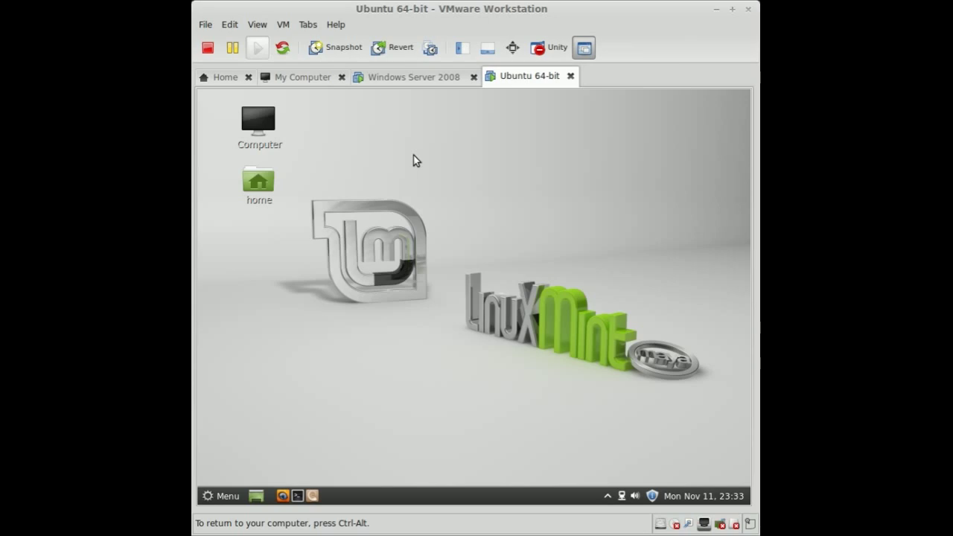
# - Log out of Mint, view the Unix OU users on Windows Server, then return to Mint
pyautogui.click(225, 499)
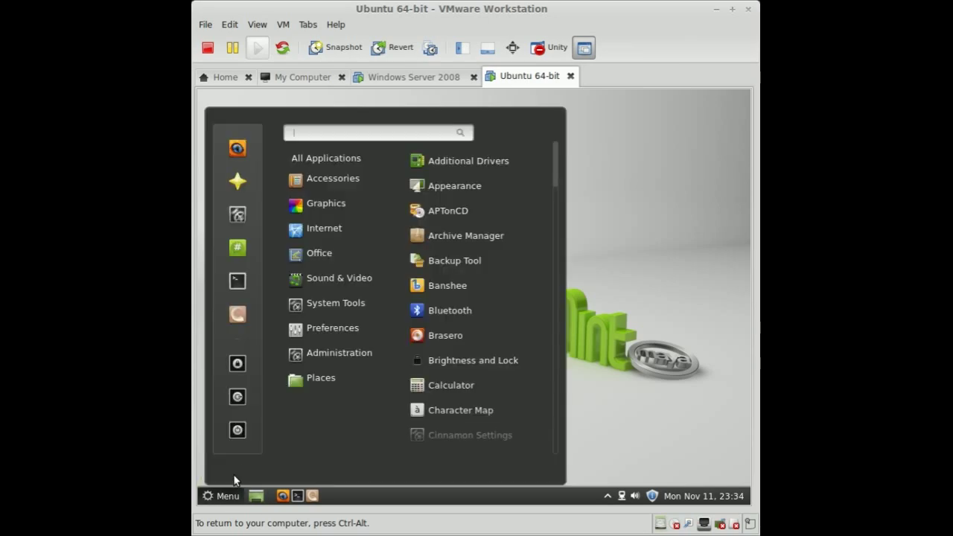
pyautogui.click(237, 396)
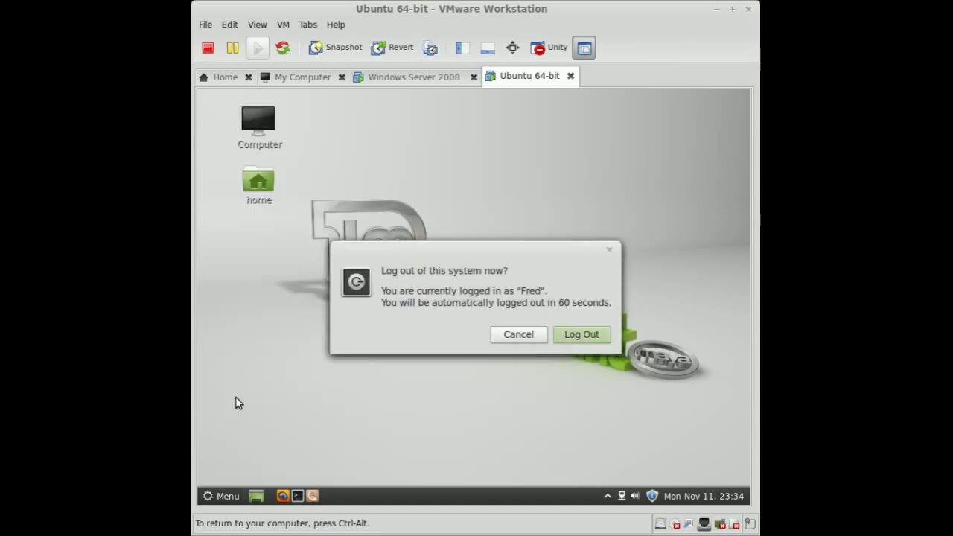
pyautogui.click(532, 333)
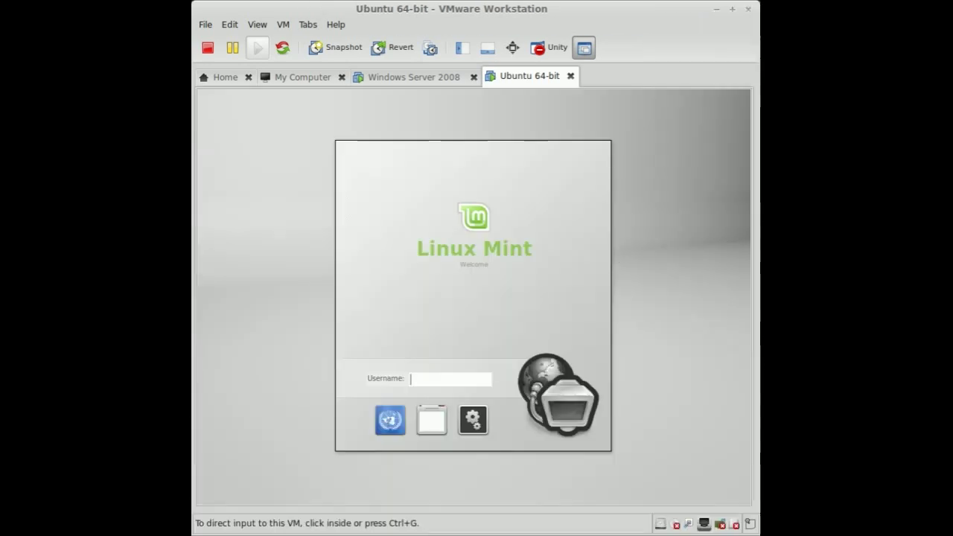
pyautogui.click(399, 77)
pyautogui.click(274, 261)
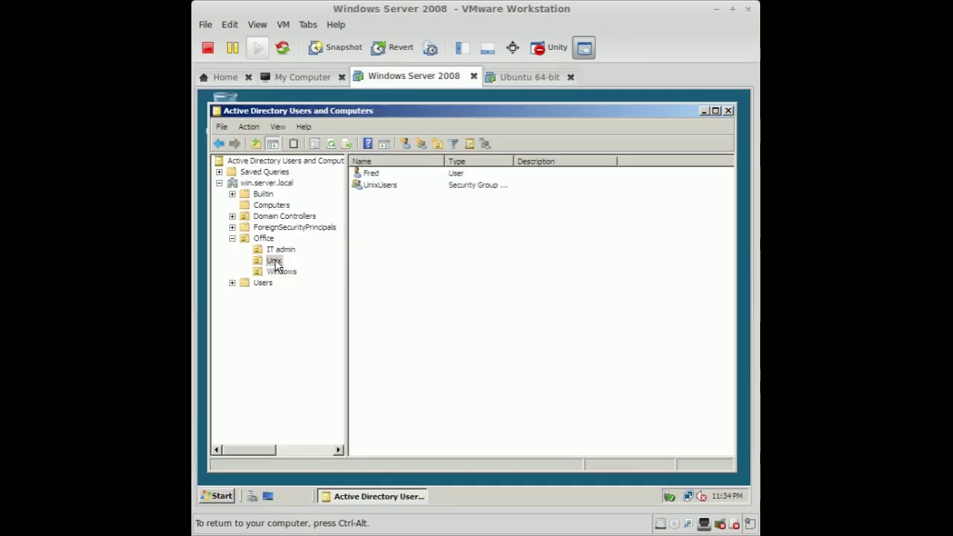
pyautogui.click(525, 76)
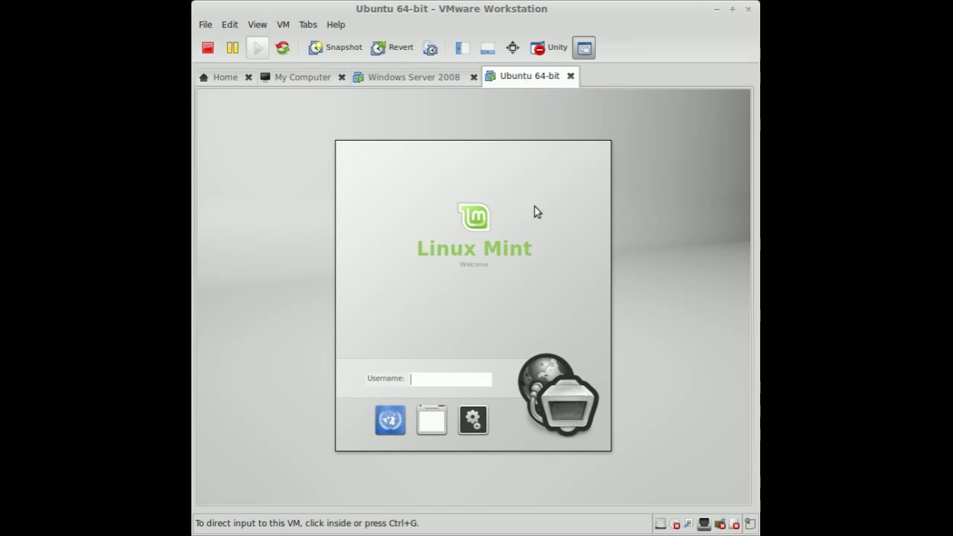
# - Log in as the second WIN\ domain user, then disable and close the welcome dialog
pyautogui.click(436, 381)
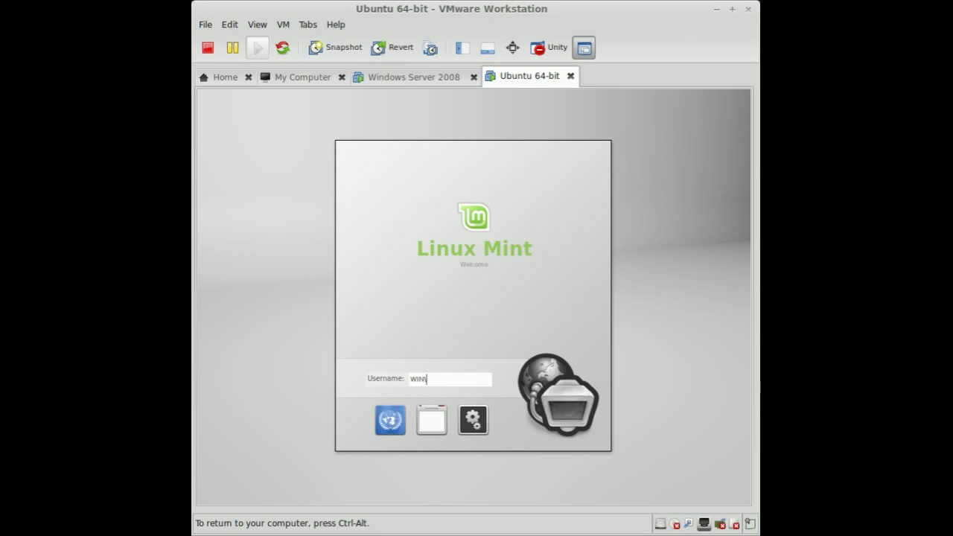
pyautogui.press('Return')
pyautogui.write('********')
pyautogui.press('Return')
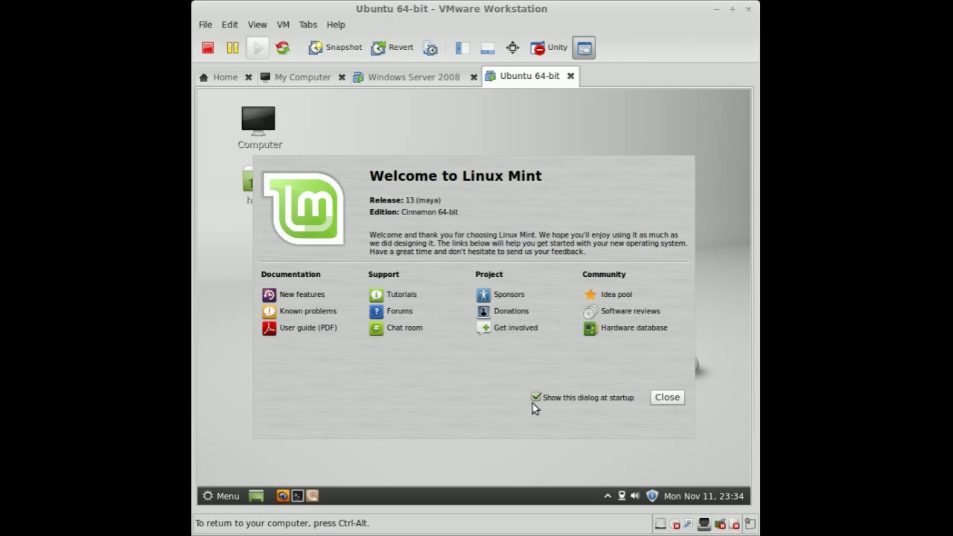
pyautogui.click(536, 398)
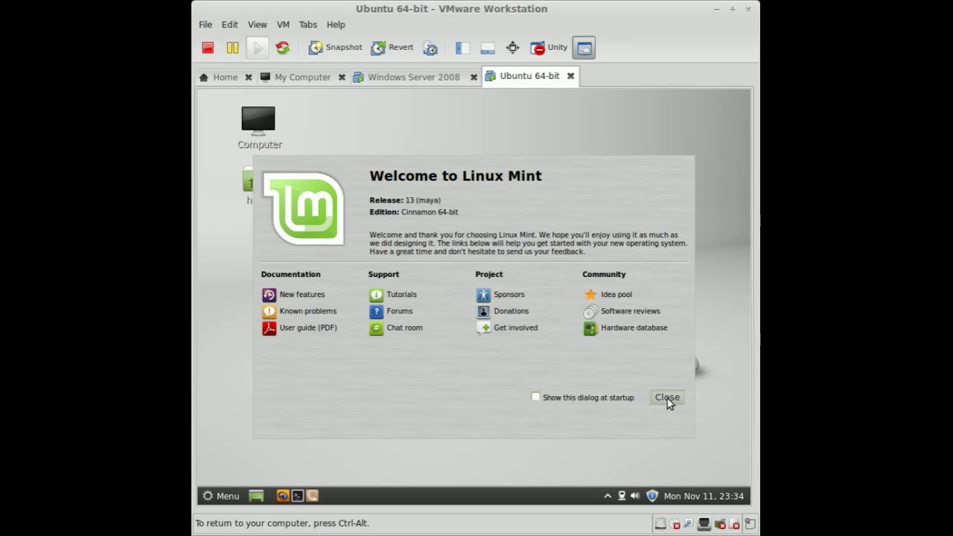
pyautogui.click(667, 397)
# - Check the domain user in the terminal prompt, exit, and bring up the log-out prompt
pyautogui.click(298, 496)
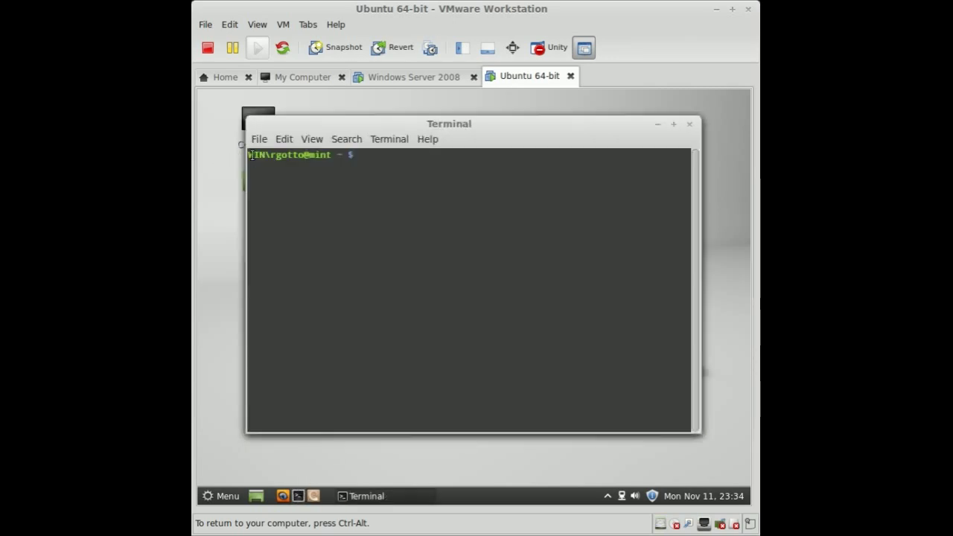
pyautogui.moveTo(252, 154); pyautogui.dragTo(353, 155)
pyautogui.click(429, 172)
pyautogui.write('exit')
pyautogui.press('Return')
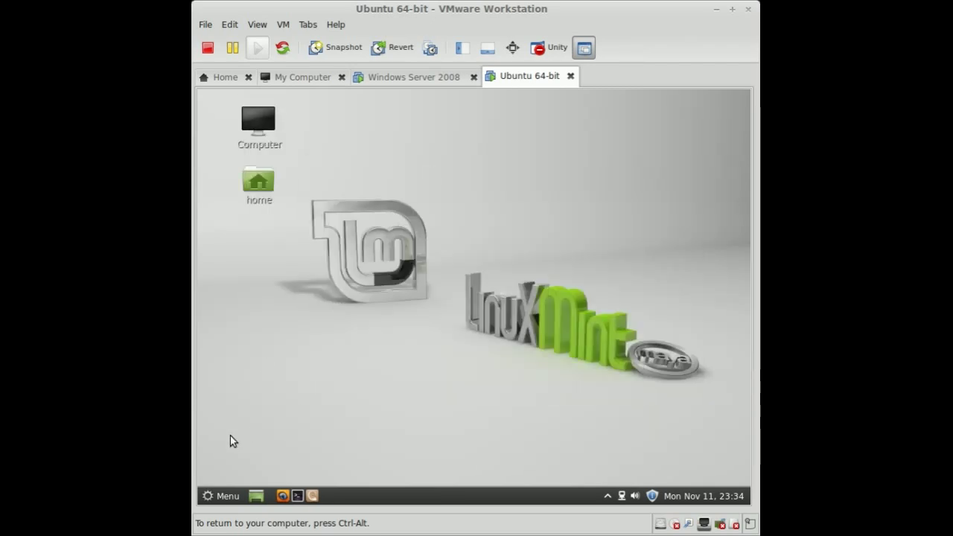
pyautogui.click(225, 496)
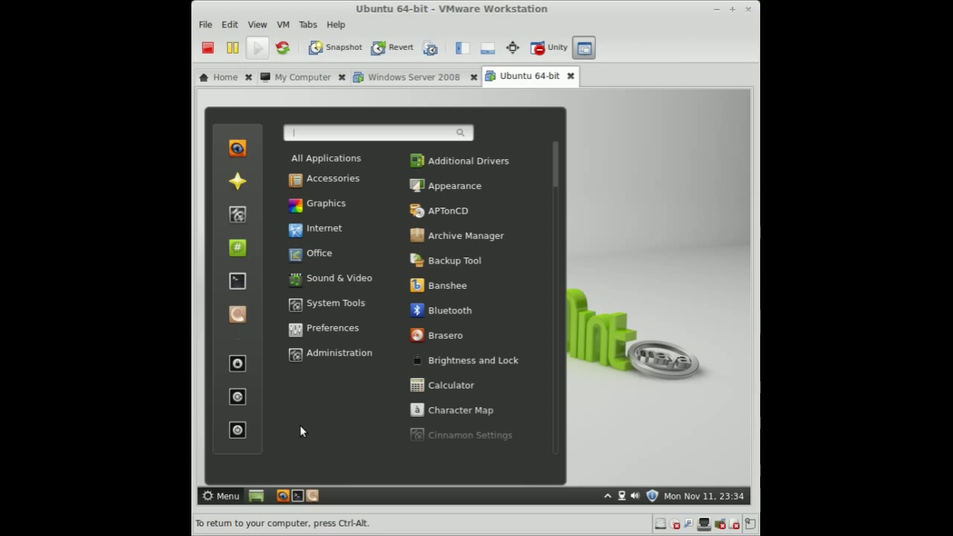
pyautogui.click(238, 397)
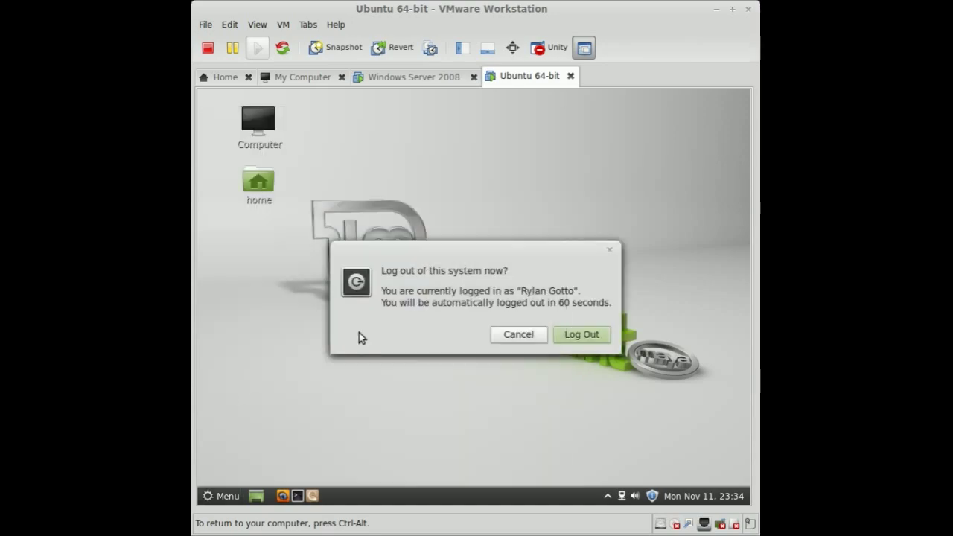